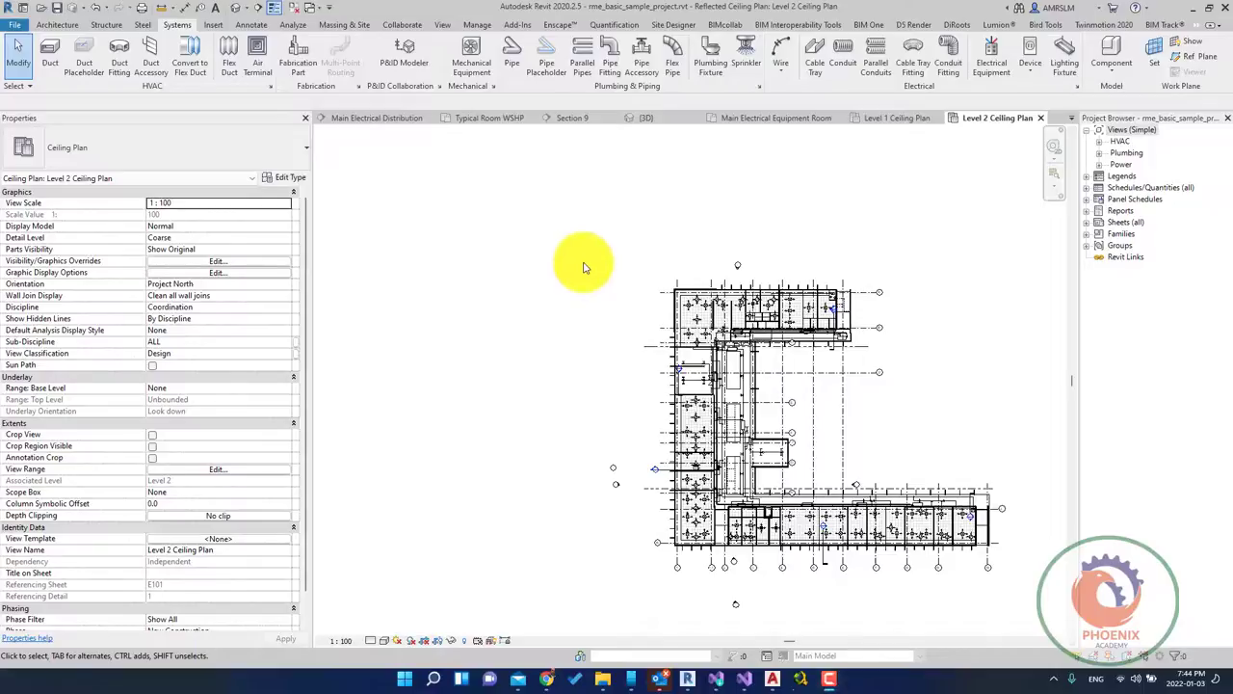
Apply the 'all' browser organization scheme, expand Ceiling Plans and select Level 2 Ceiling Plan.
scroll(762, 295, "up", 2)
scroll(771, 298, "up", 4)
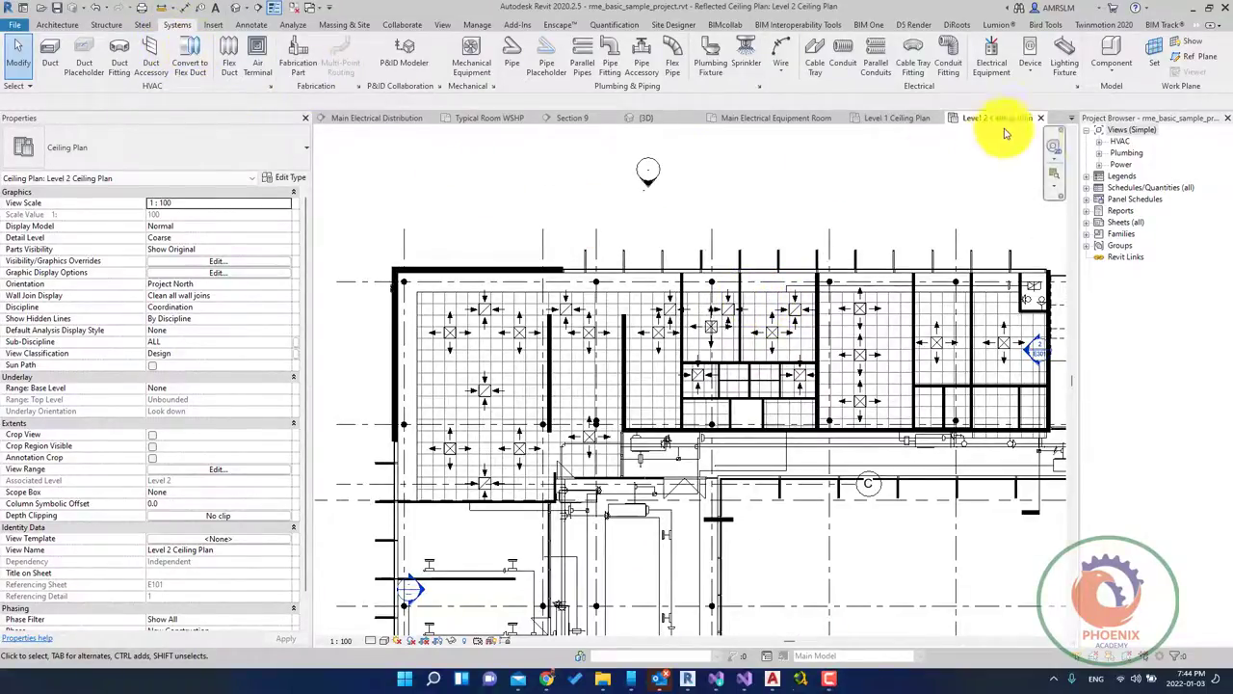
left_click(1117, 131)
right_click(1115, 127)
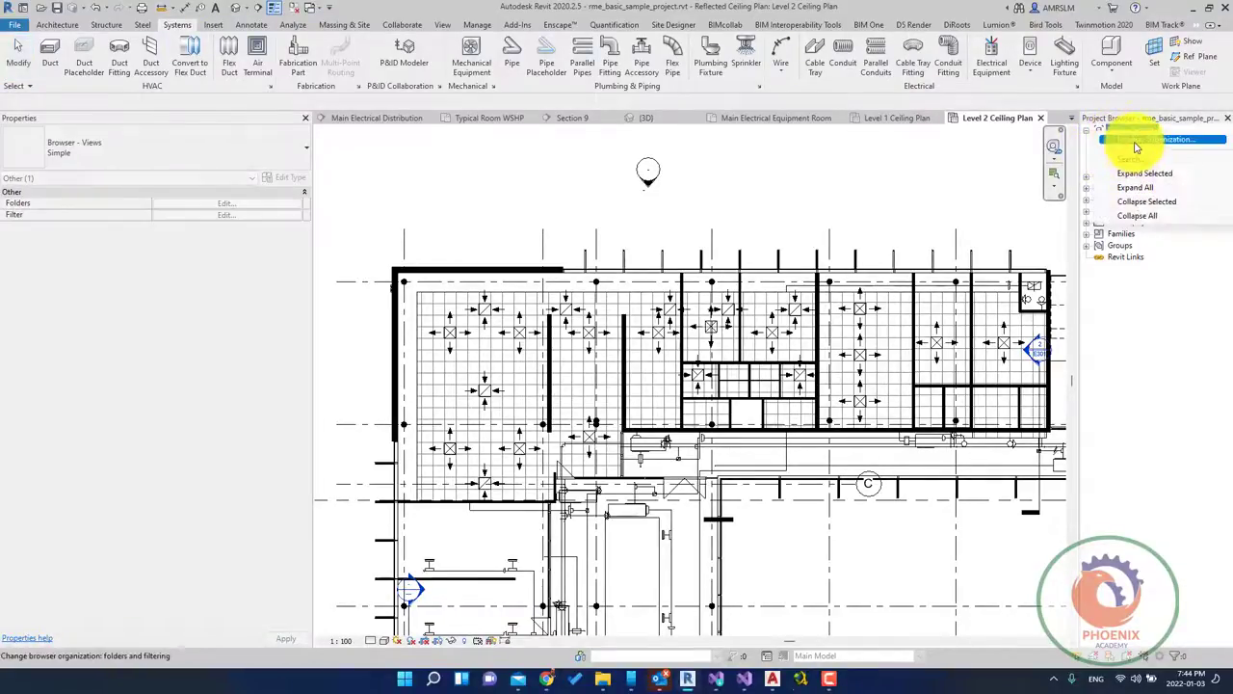
left_click(1137, 143)
left_click(498, 290)
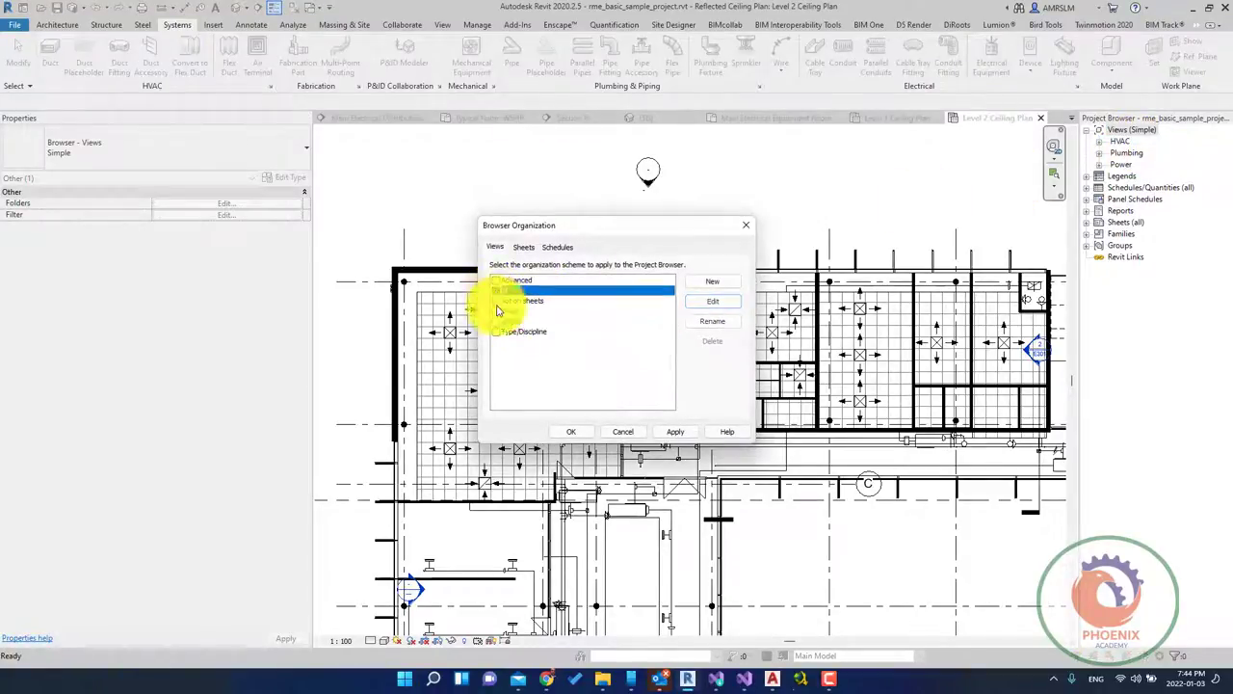
left_click(571, 431)
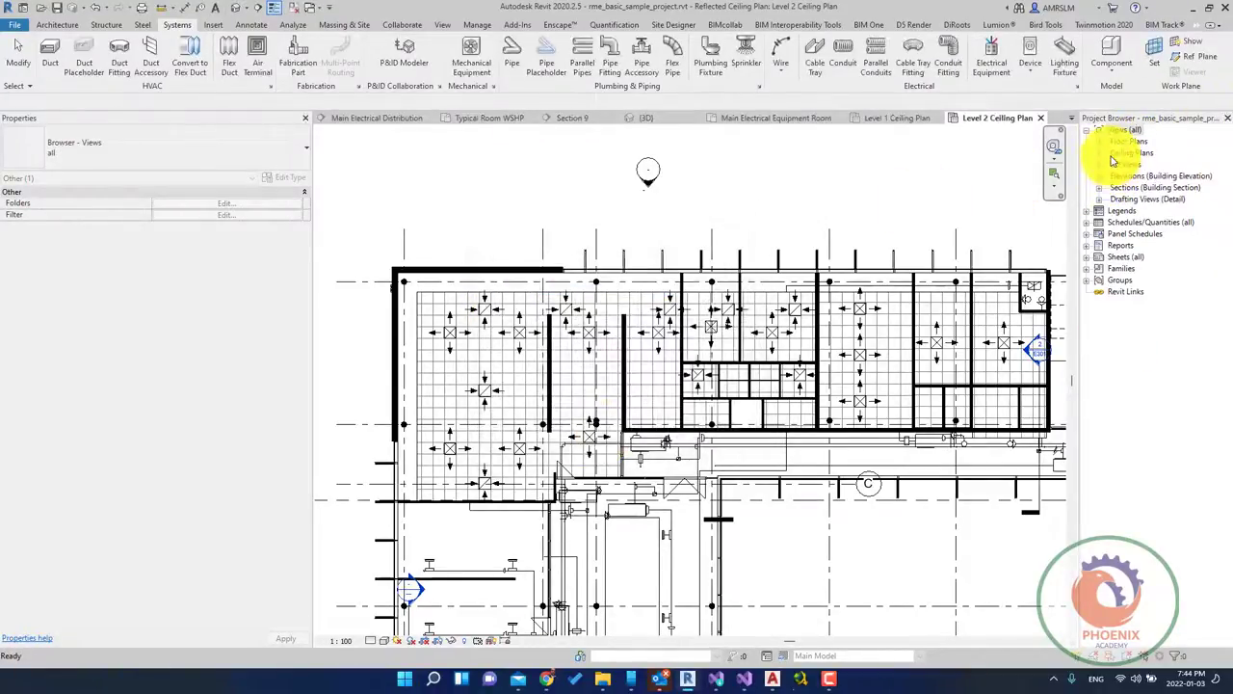
left_click(1099, 153)
left_click_drag(1144, 177, 729, 234)
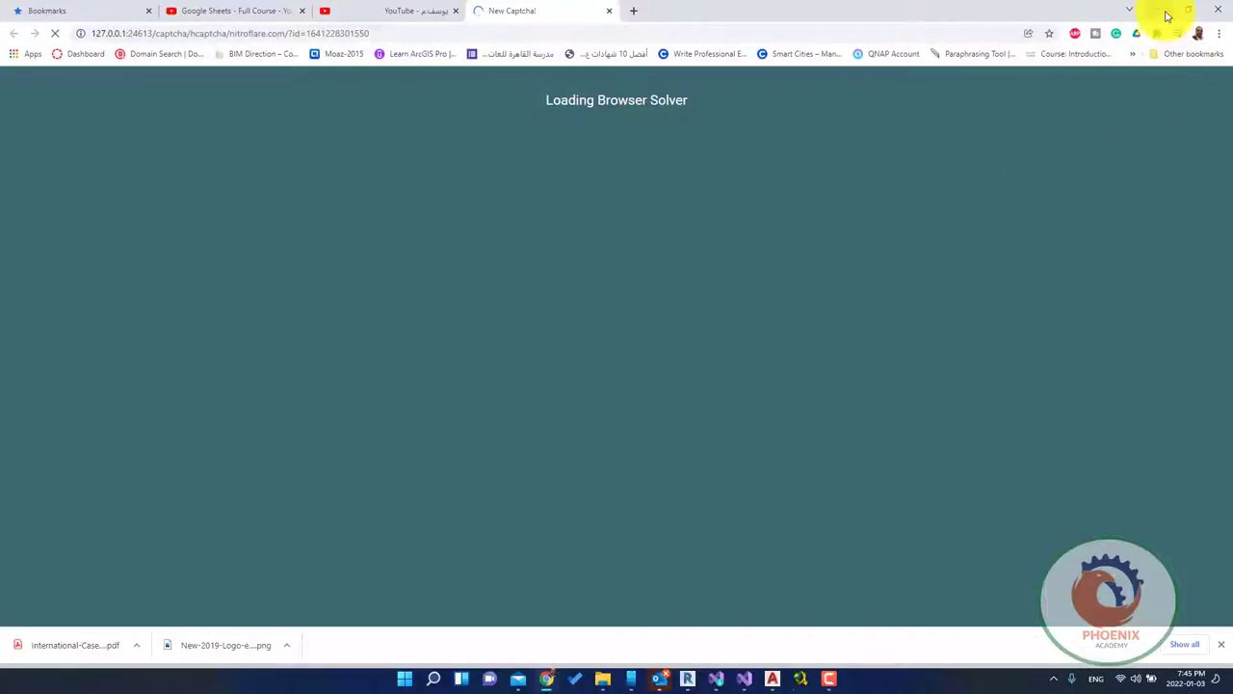
Start the Lighting Fixture tool with Place on Face hosting on the ceiling.
left_click(1166, 15)
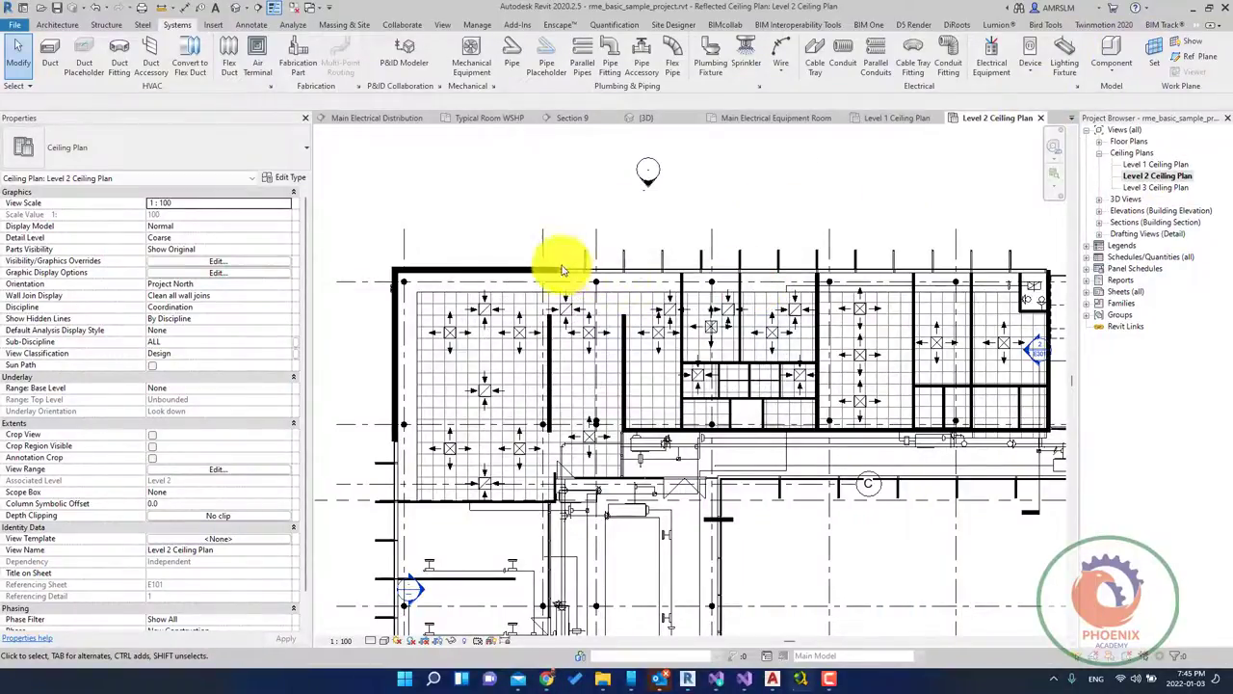
scroll(556, 289, "up", 3)
scroll(597, 241, "down", 2)
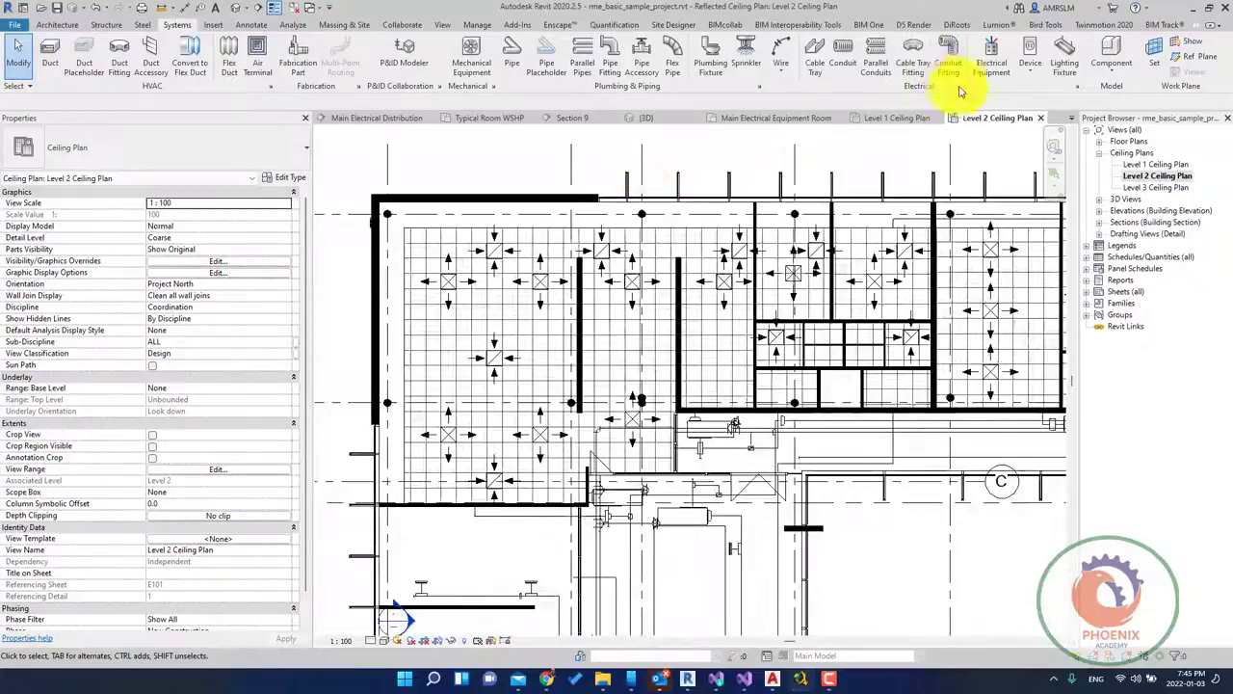
left_click(1059, 69)
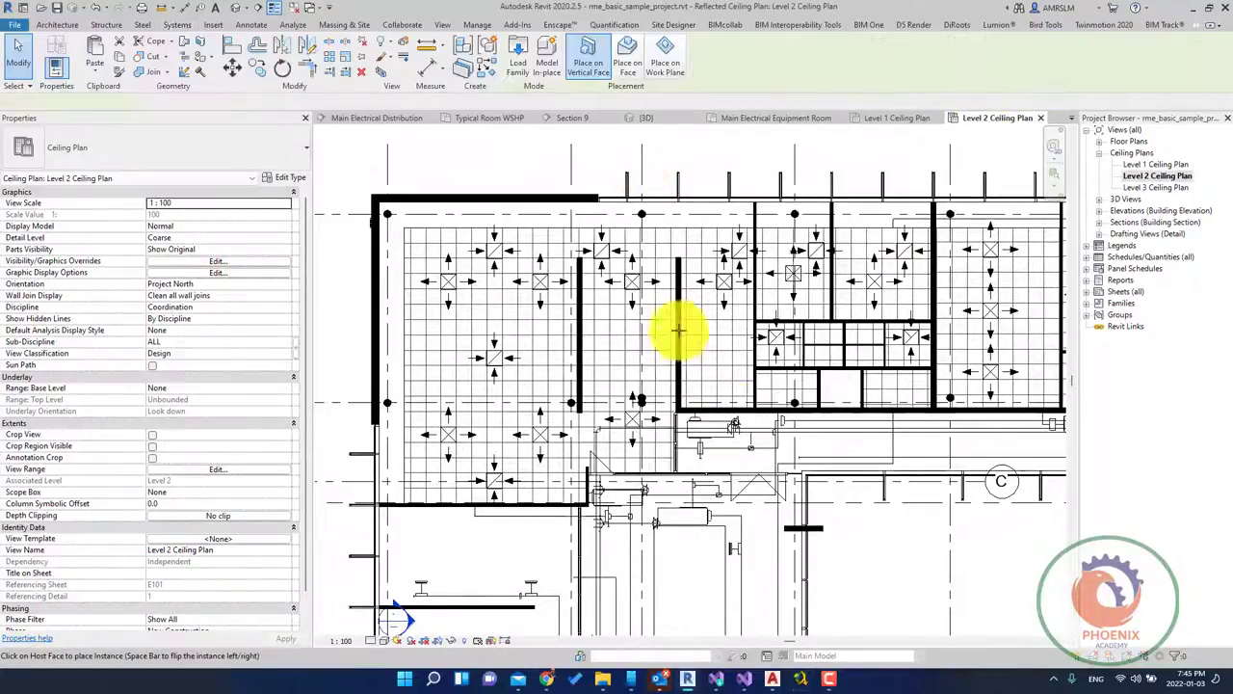
left_click(626, 56)
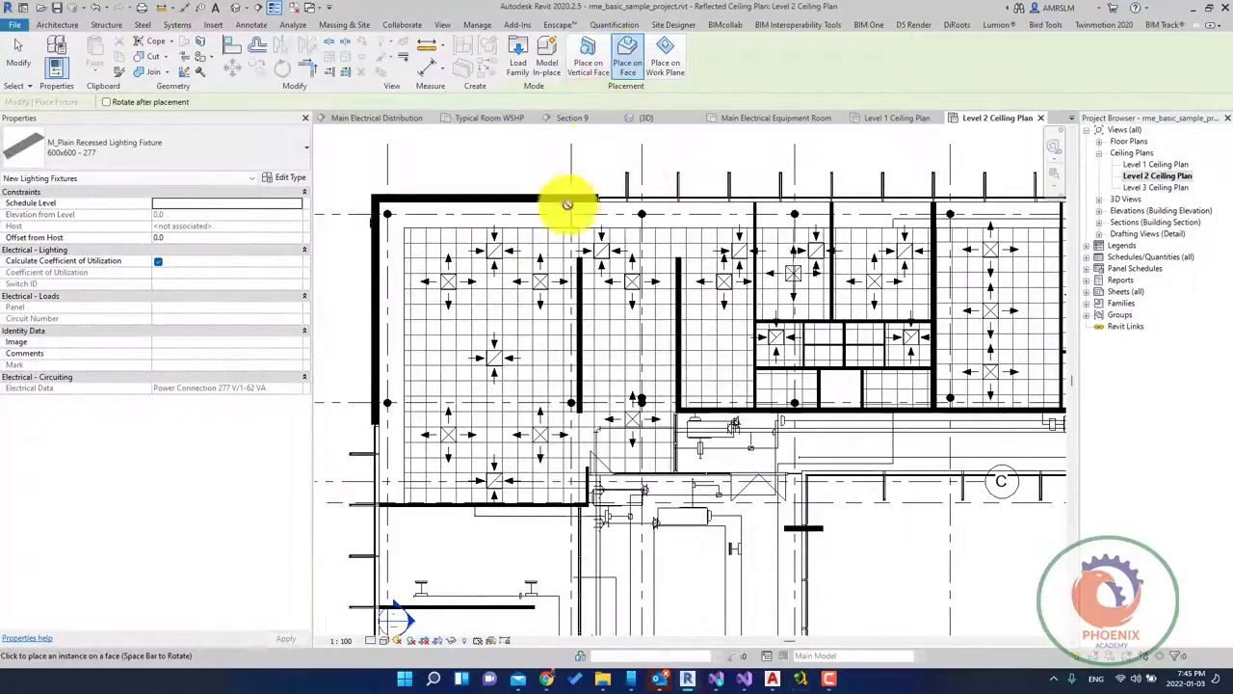
scroll(419, 257, "up", 3)
scroll(414, 254, "up", 2)
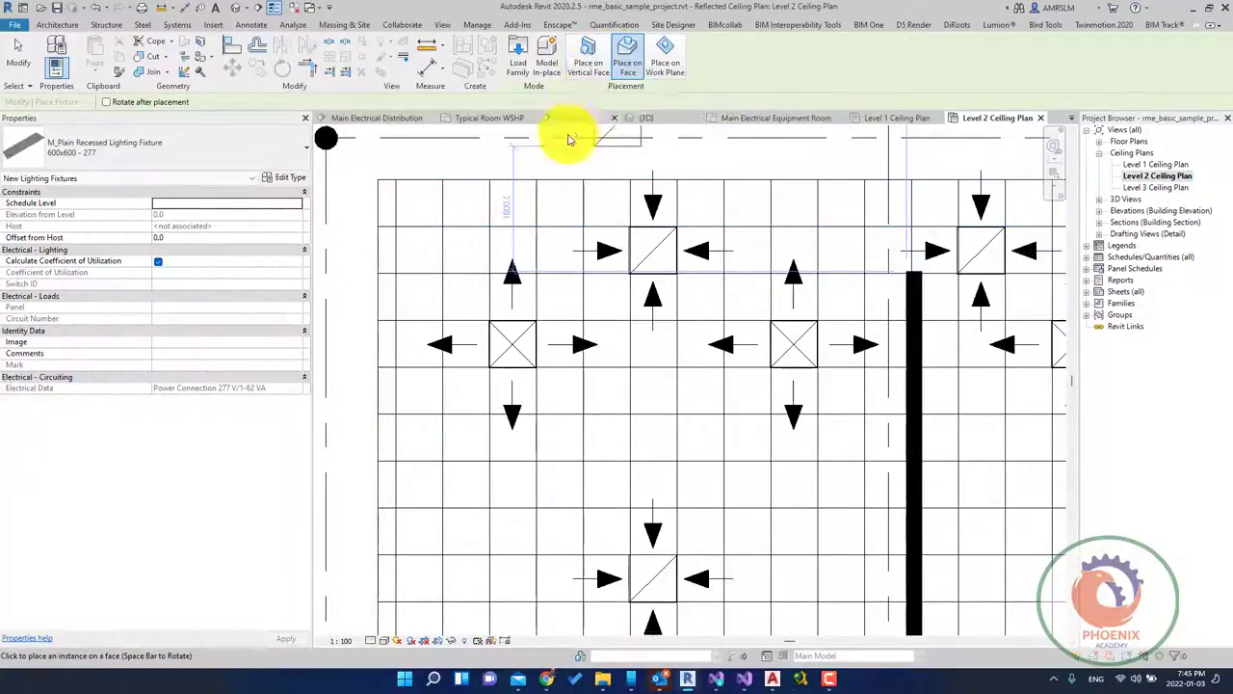
left_click(588, 57)
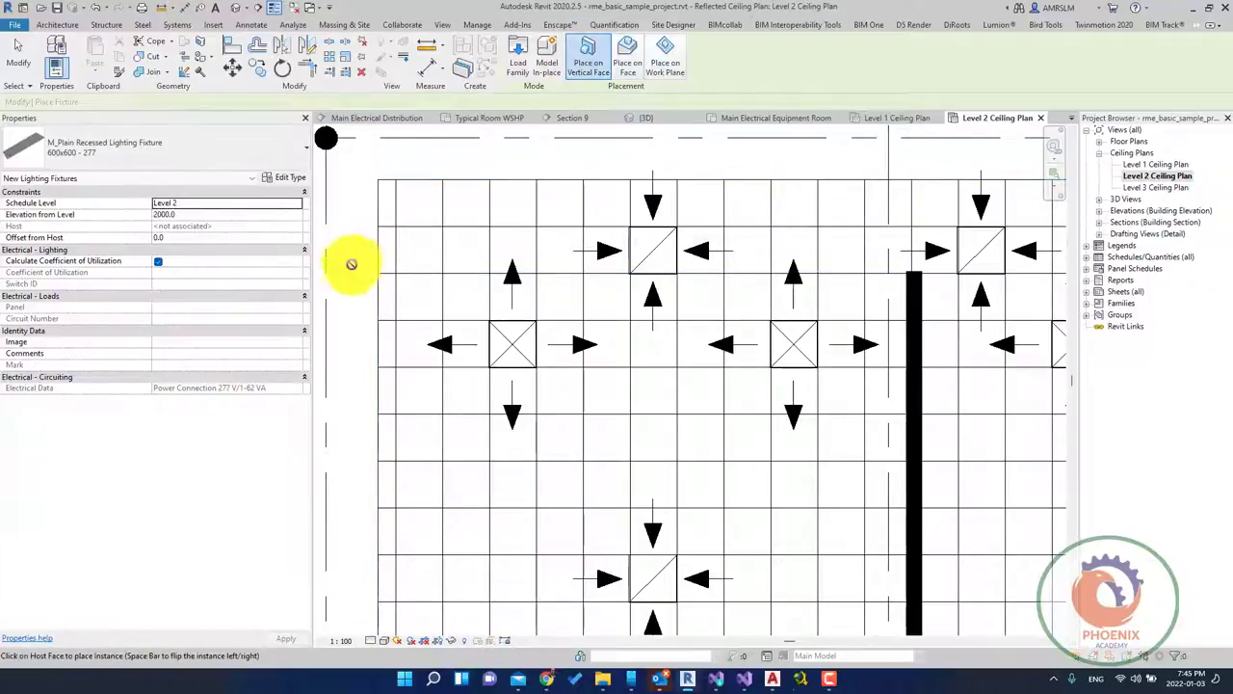
left_click(623, 69)
scroll(474, 273, "up", 2)
scroll(441, 267, "up", 1)
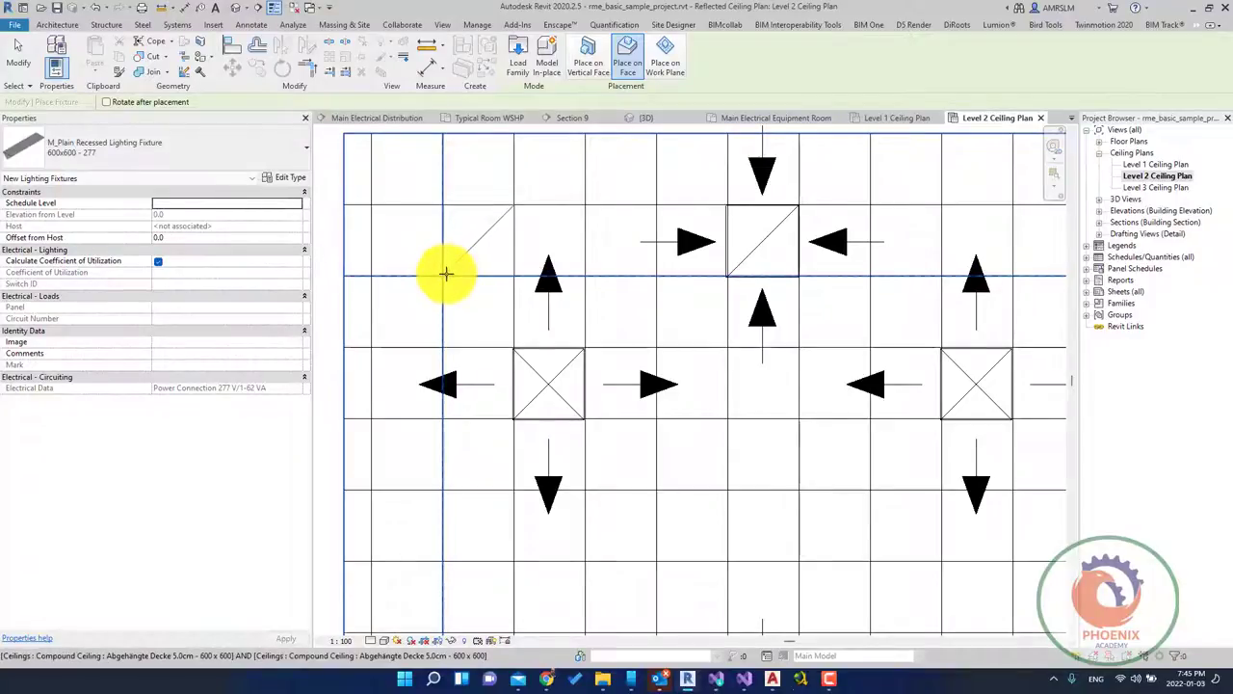
Place two 600x600 recessed fixtures in the upper-left room's ceiling grid, one below the other.
left_click(446, 273)
scroll(483, 177, "down", 2)
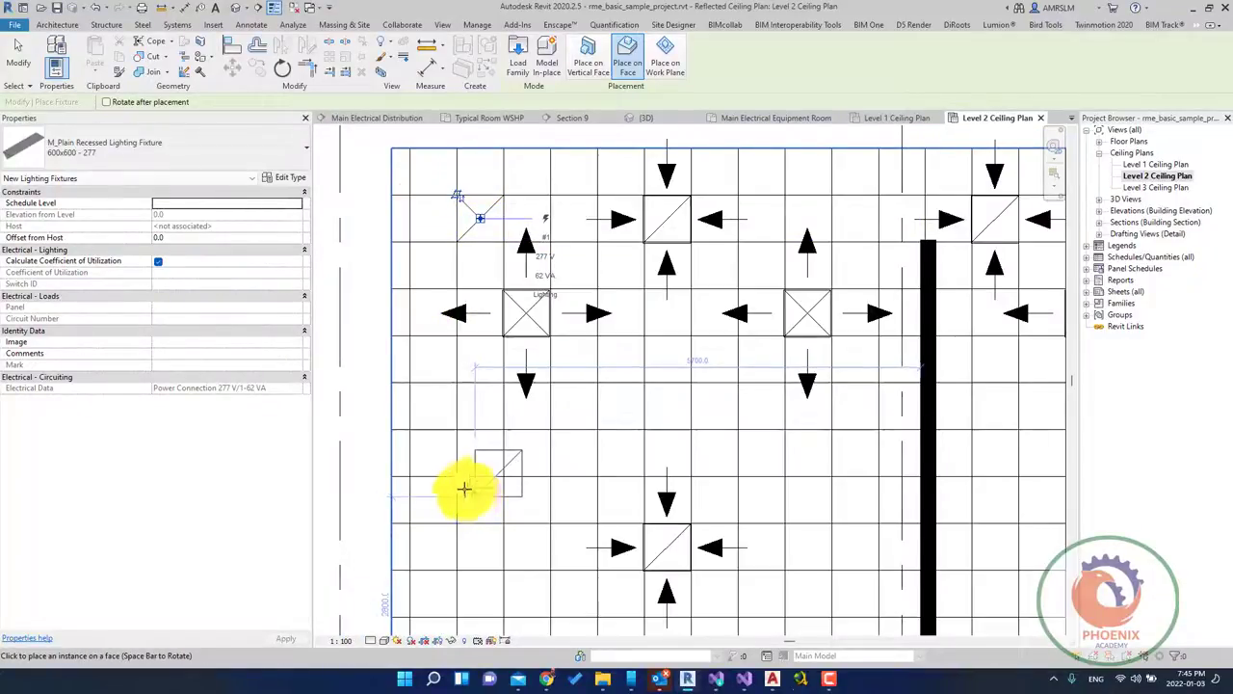
scroll(461, 465, "down", 2)
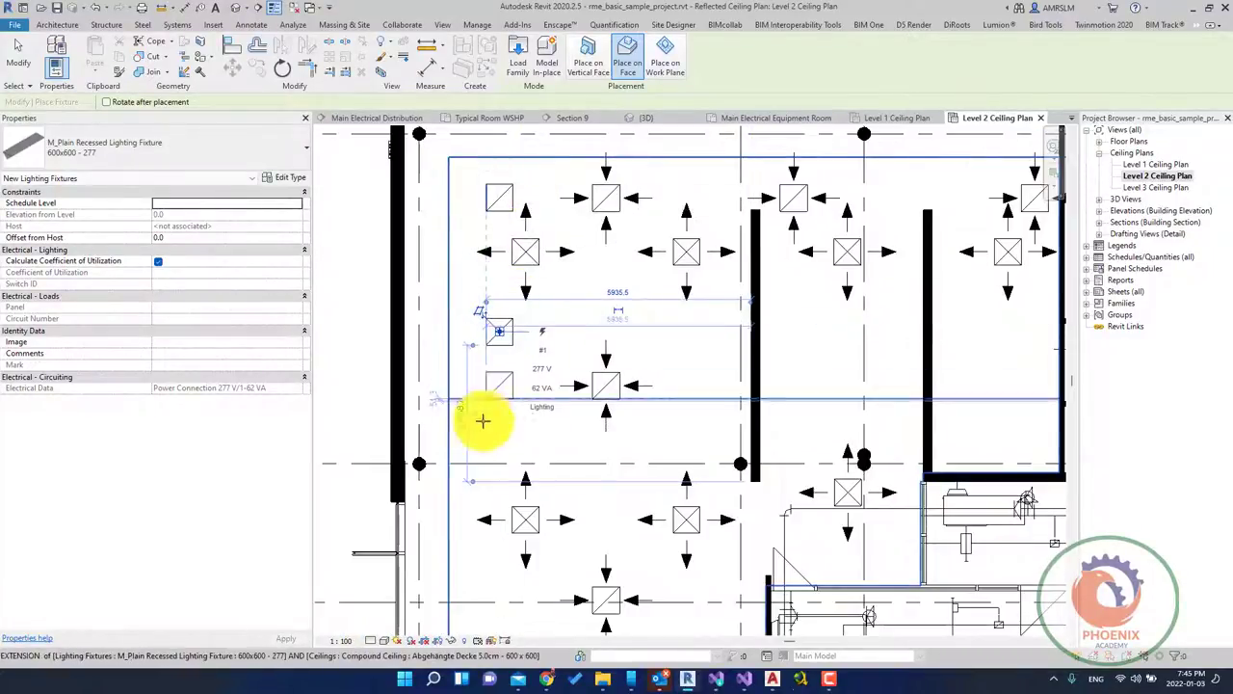
scroll(487, 495, "up", 3)
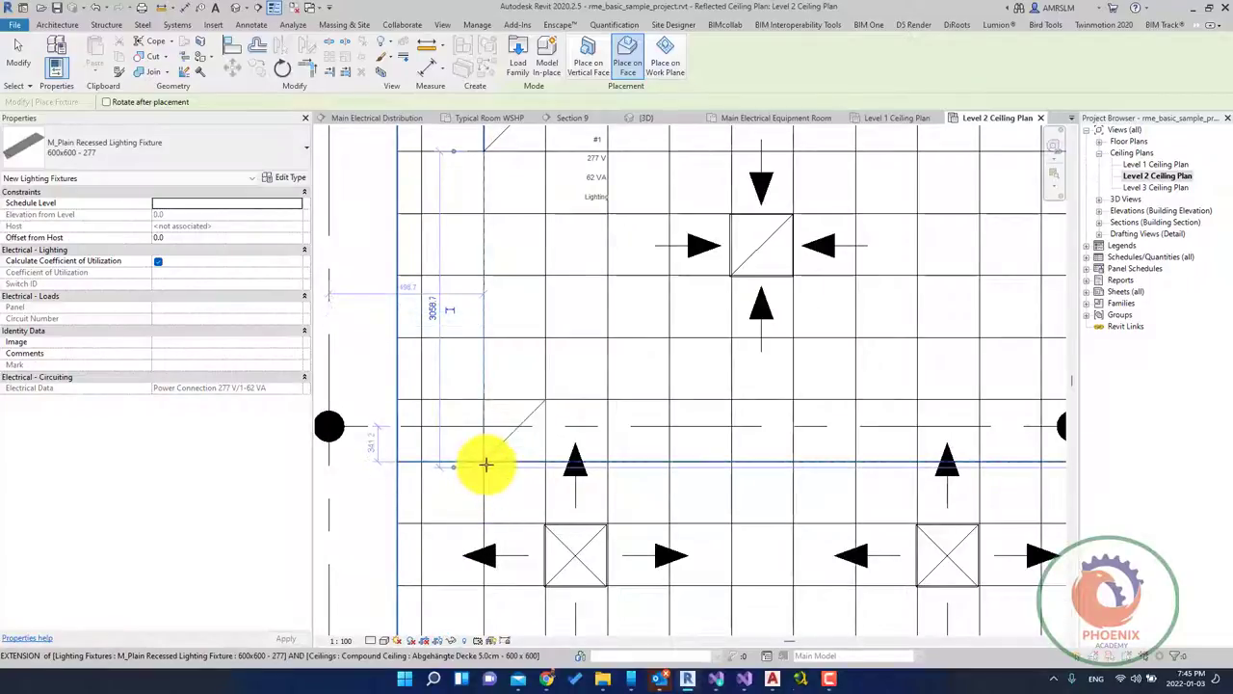
left_click(486, 464)
scroll(701, 433, "down", 2)
scroll(585, 407, "down", 2)
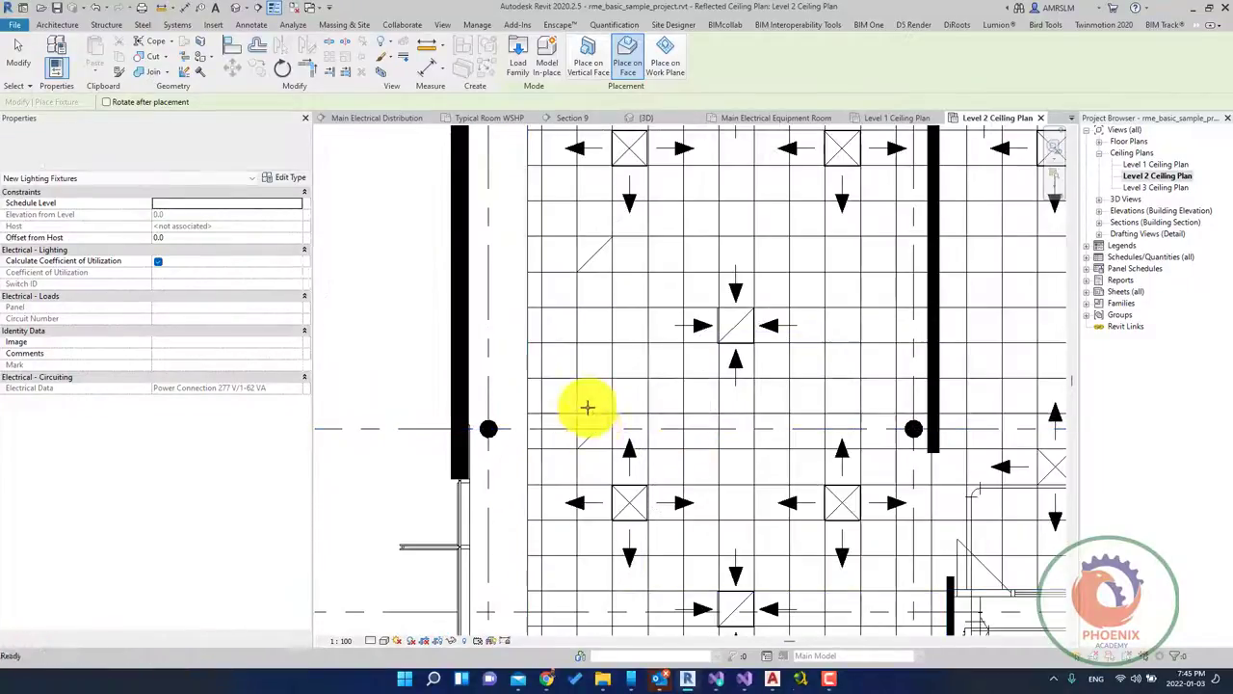
key("Escape")
key("Escape")
Copy a recessed fixture to a new cell along the top row of the ceiling grid.
left_click(594, 438)
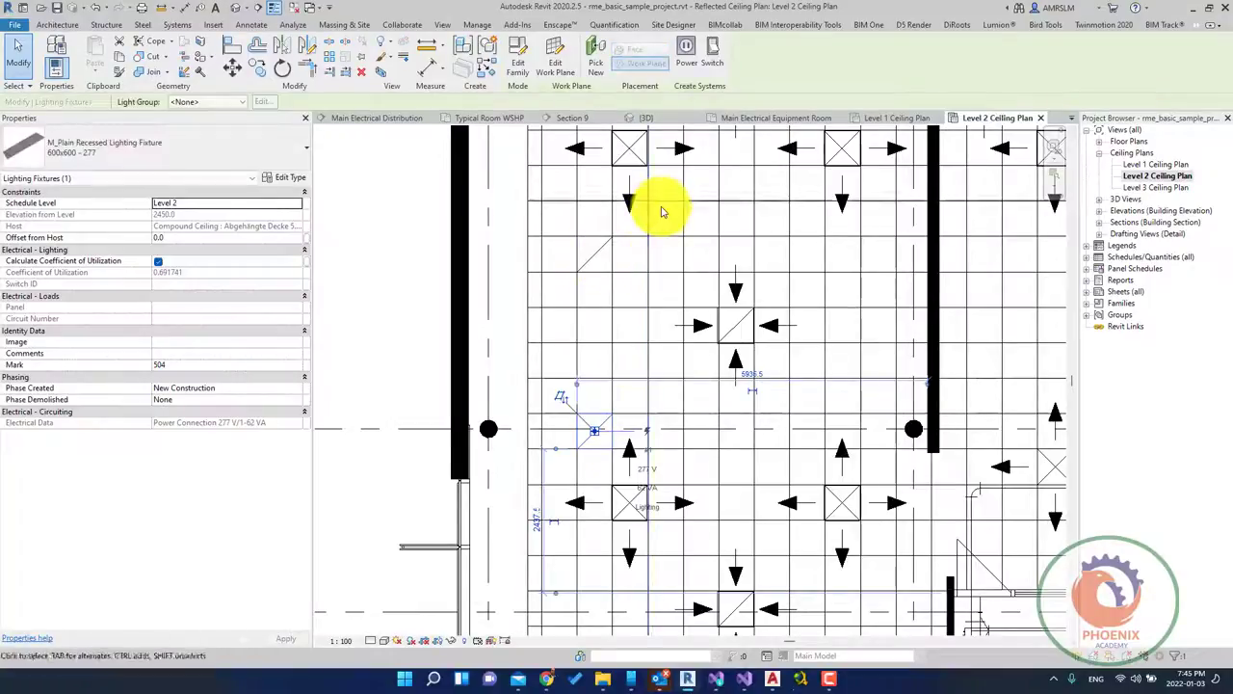
middle_click_drag(702, 206, 639, 432)
left_click(569, 300)
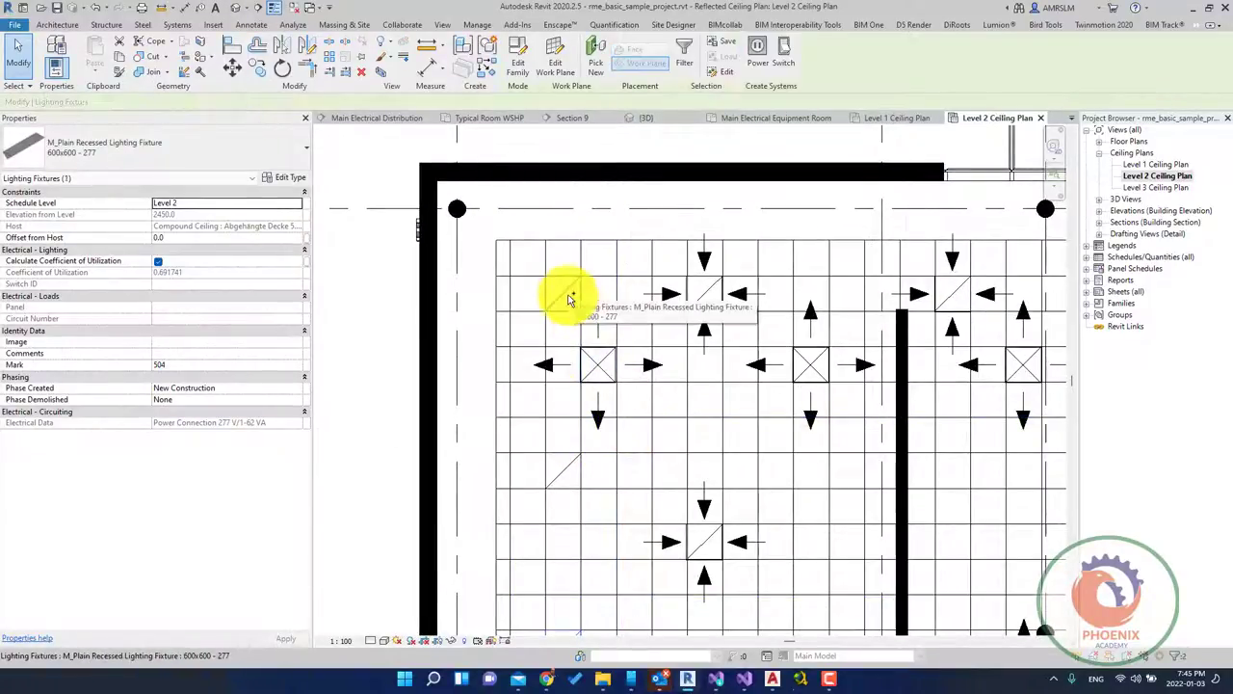
key("c")
left_click(549, 258)
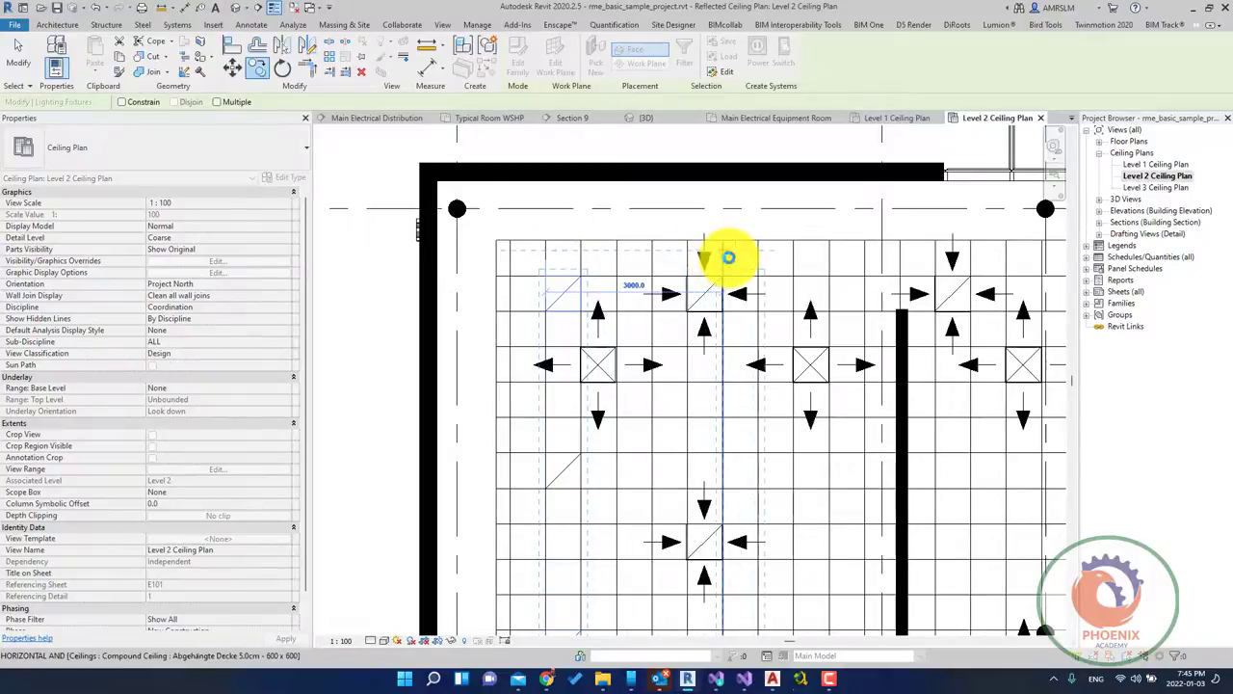
left_click(793, 261)
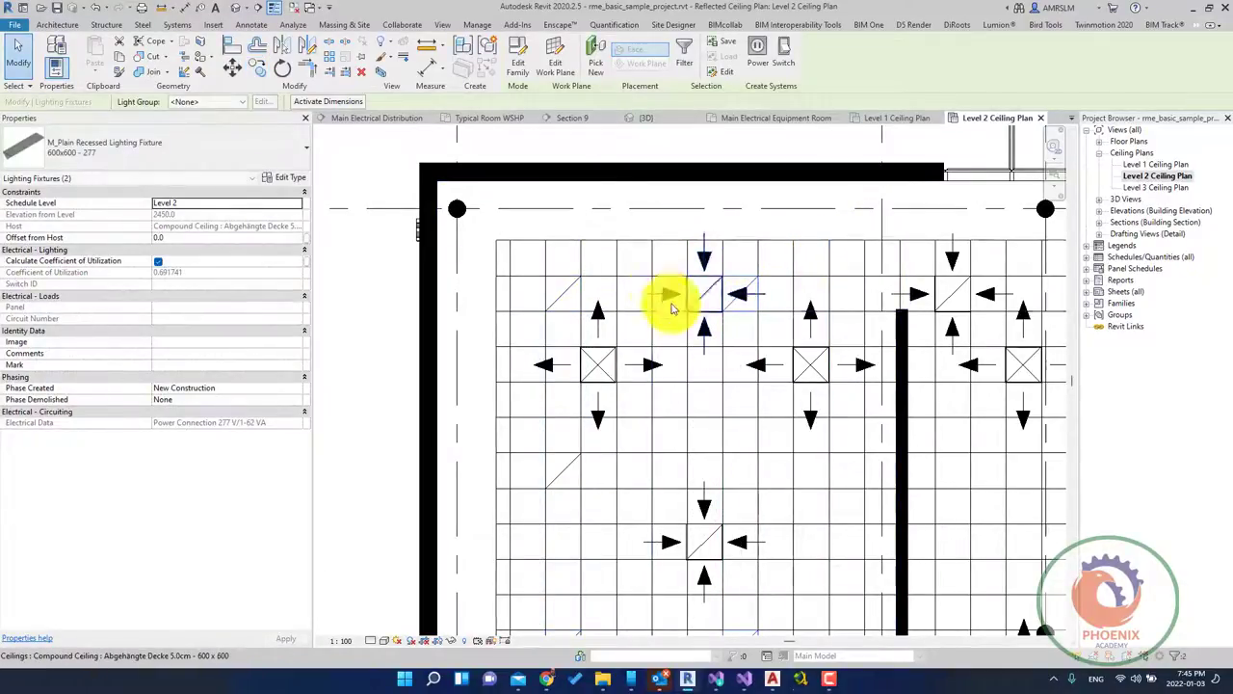
key("Escape")
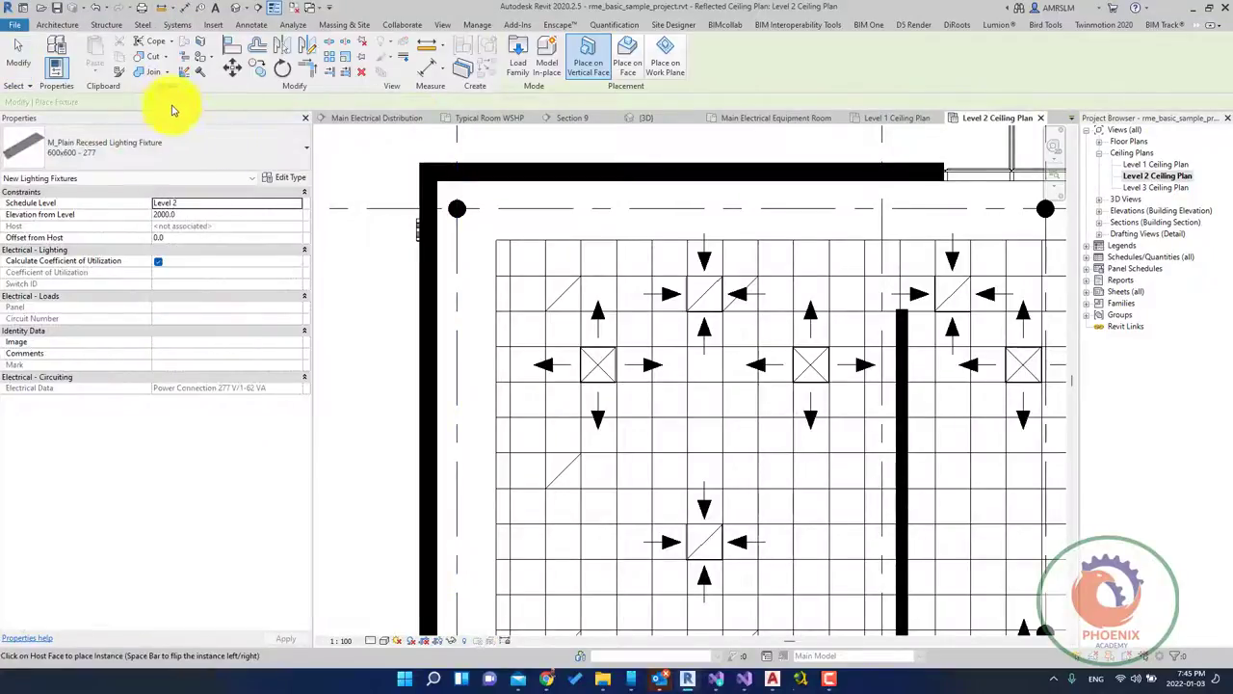
Place another recessed fixture on the ceiling face mid-room, rotating it during placement.
left_click(625, 70)
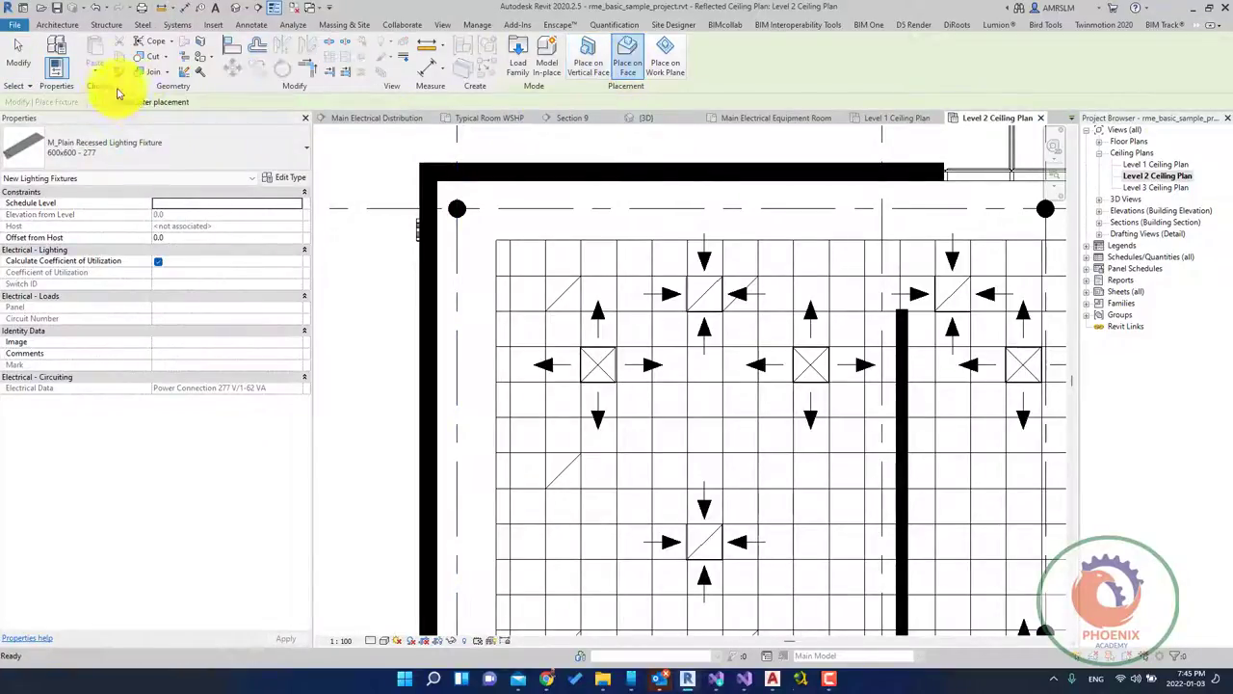
scroll(617, 443, "up", 3)
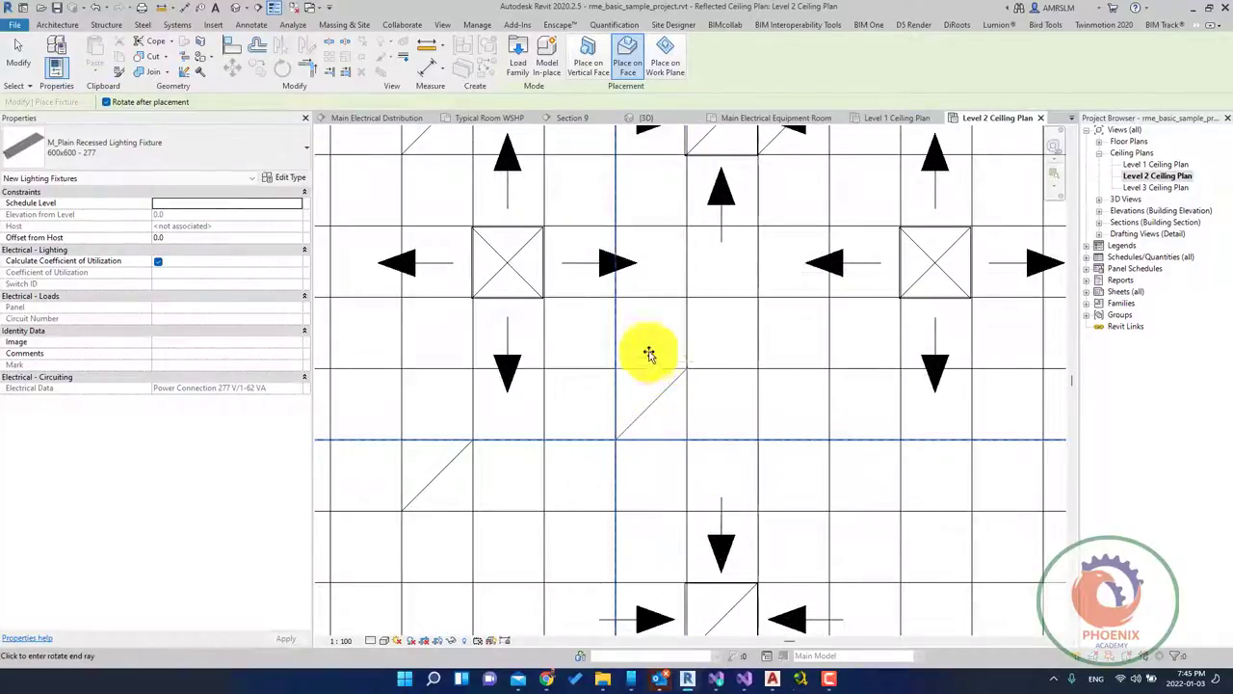
left_click(648, 356)
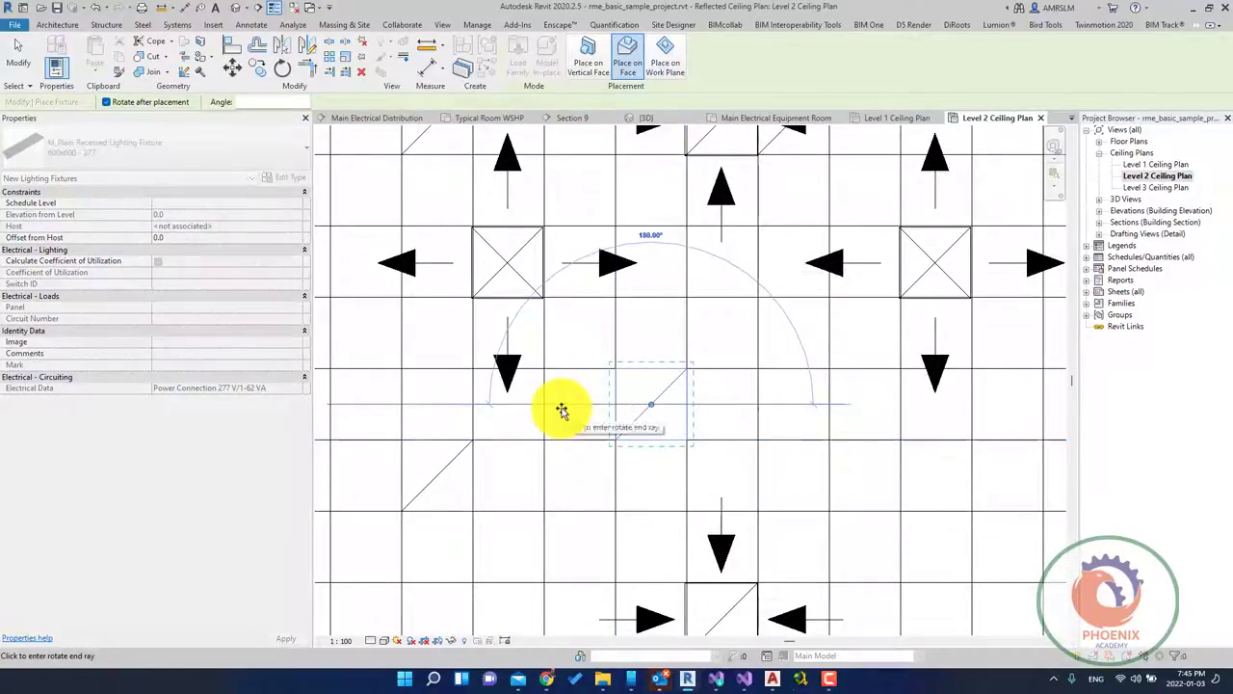
left_click(562, 410)
scroll(569, 366, "down", 3)
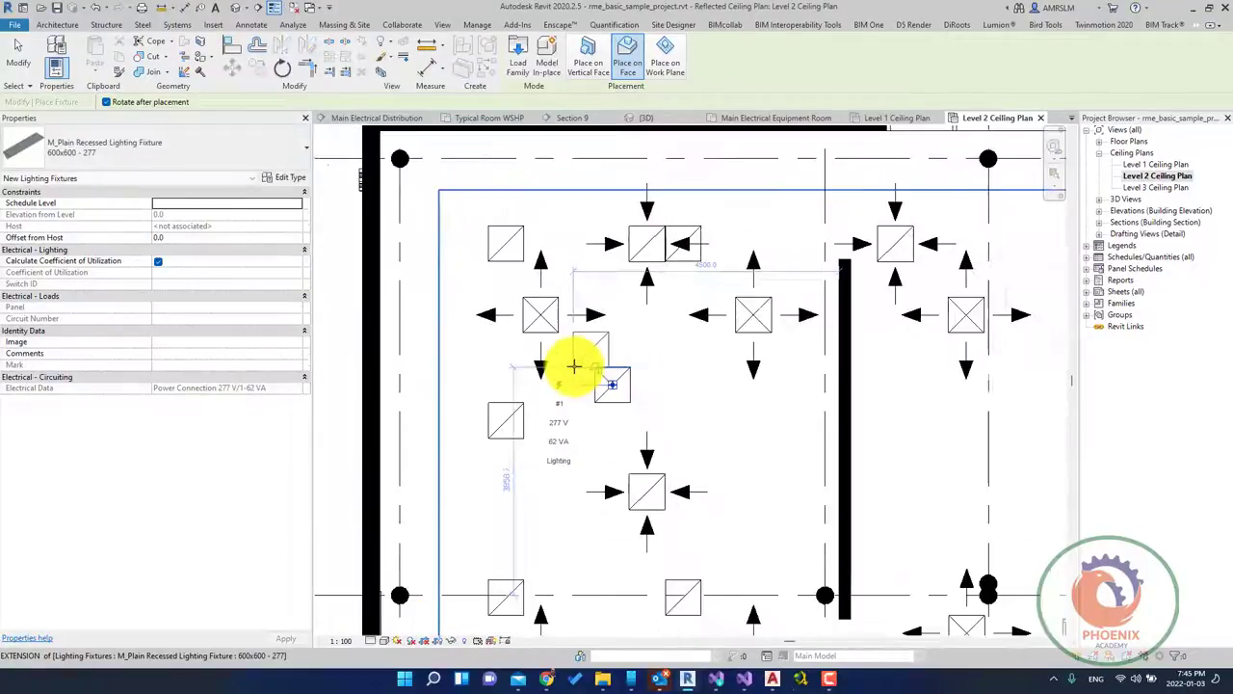
scroll(569, 366, "down", 1)
key("Escape")
key("Escape")
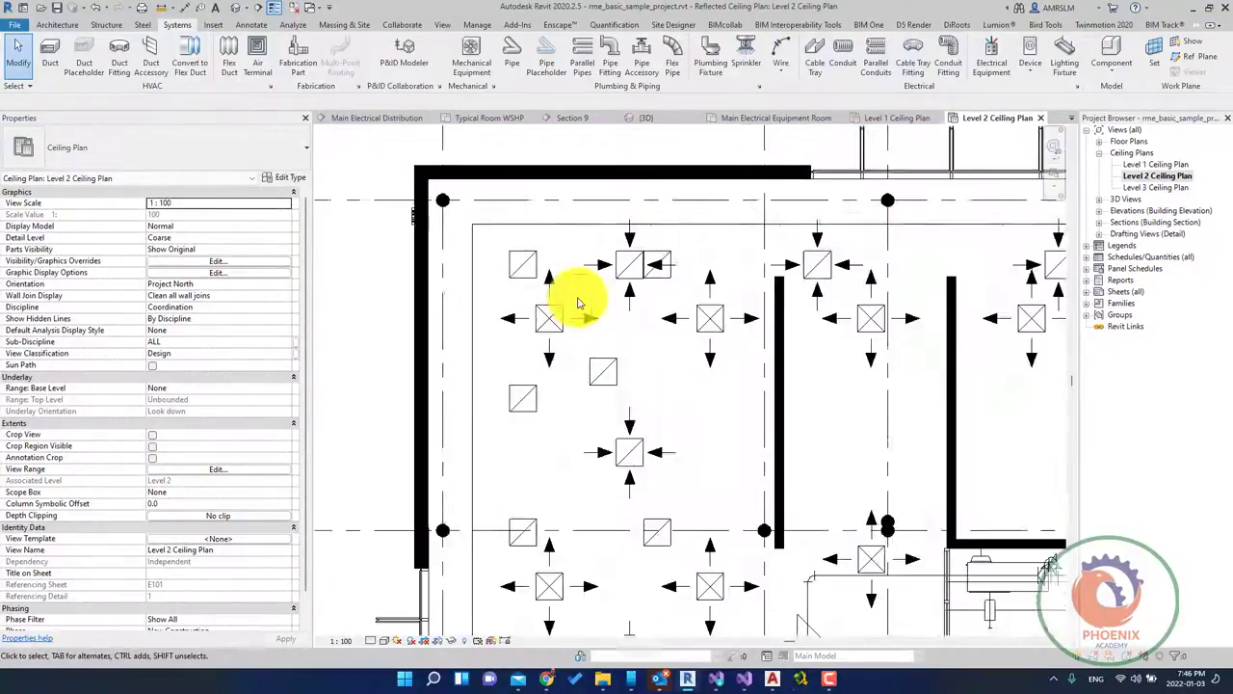
scroll(579, 304, "down", 1)
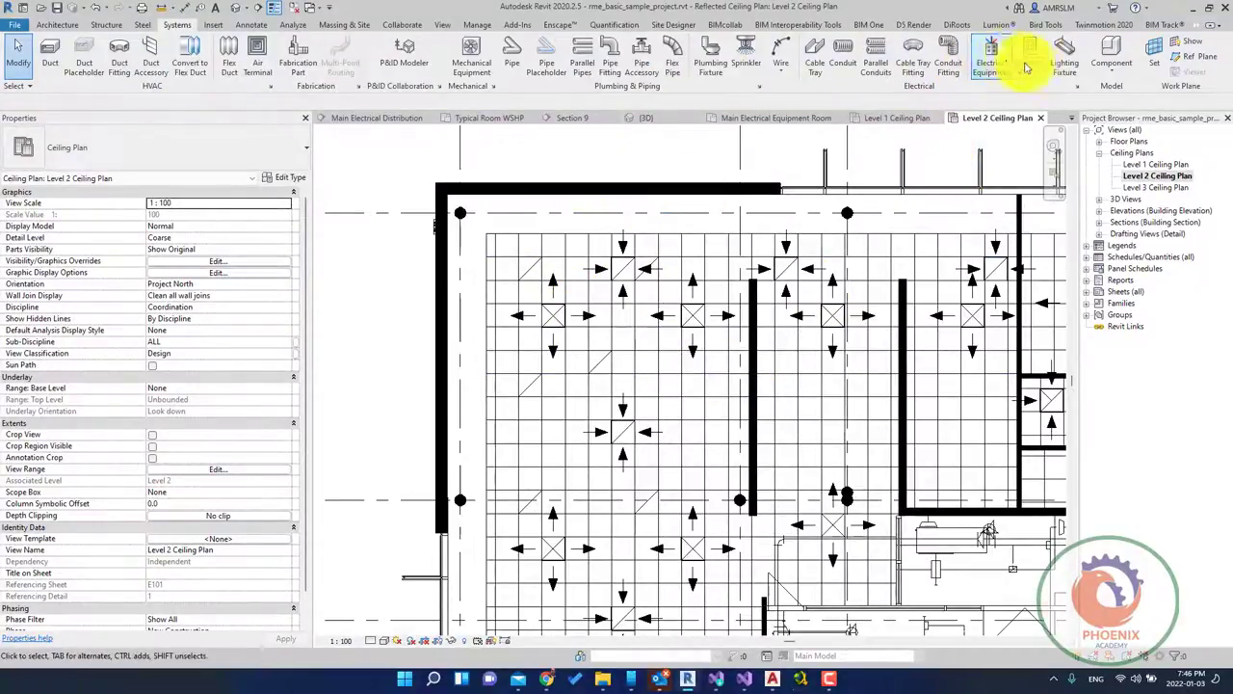
In Load Family, browse to the US Metric Lighting > MEP > External folder.
left_click(1055, 75)
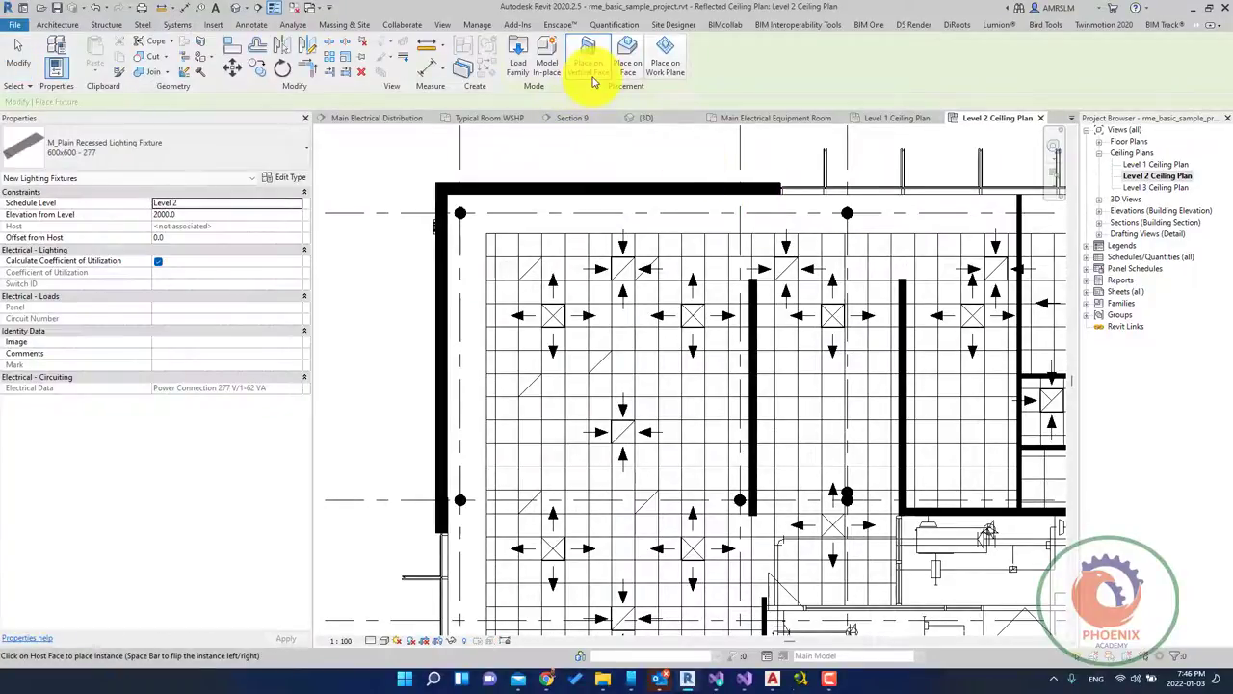
left_click(518, 58)
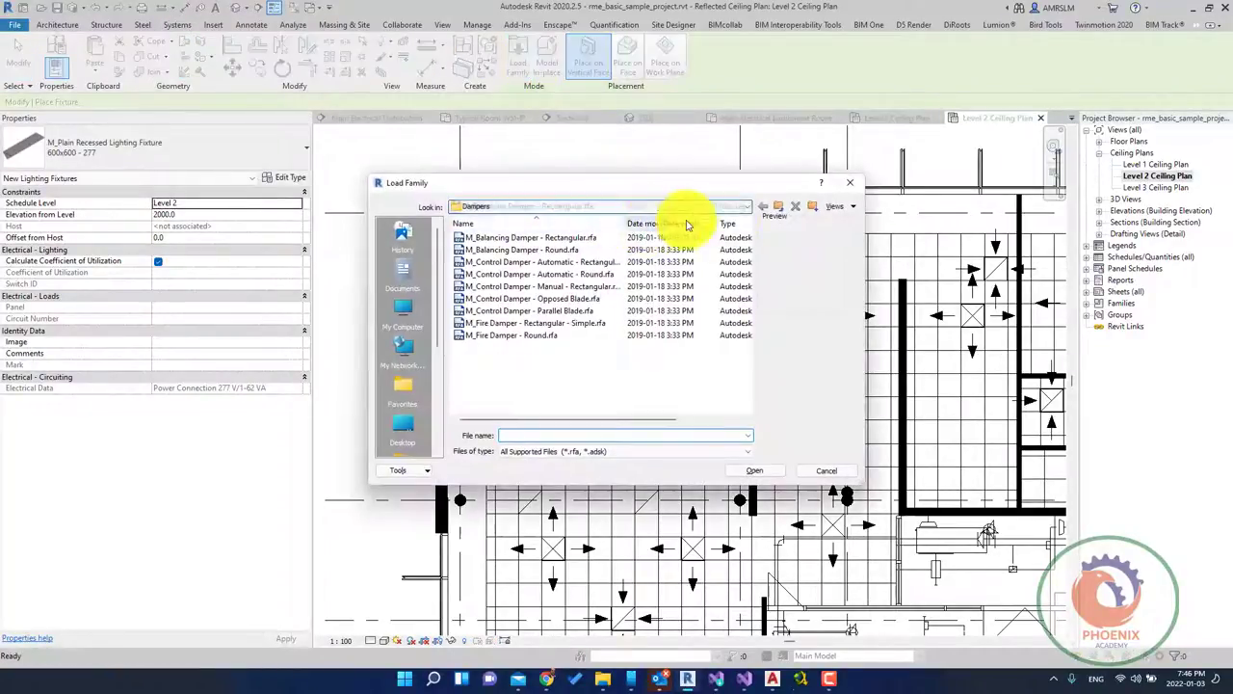
left_click(779, 208)
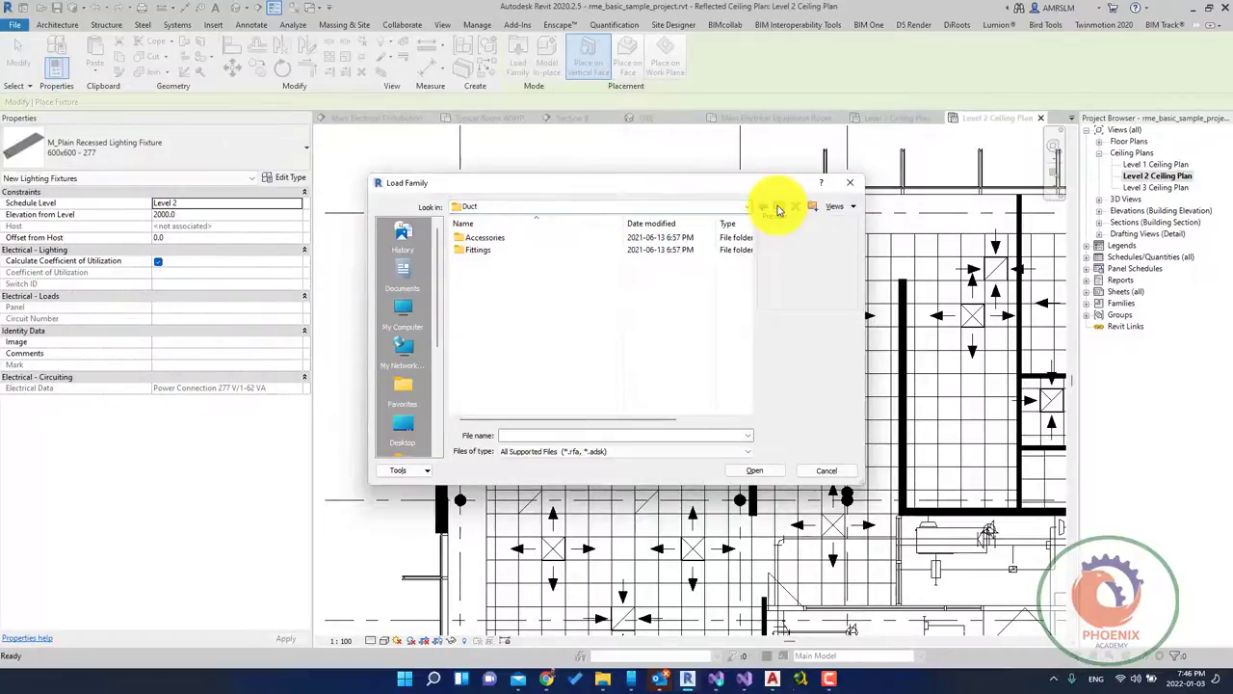
left_click(779, 208)
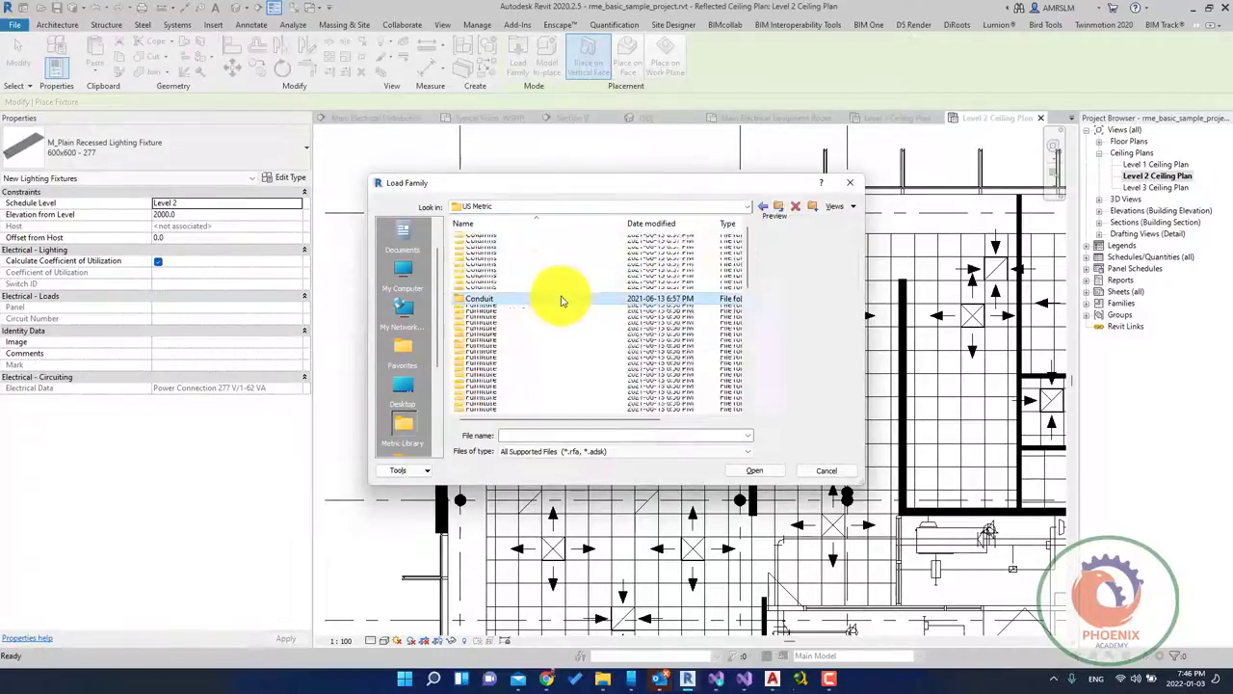
scroll(561, 301, "down", 6)
double_click(503, 243)
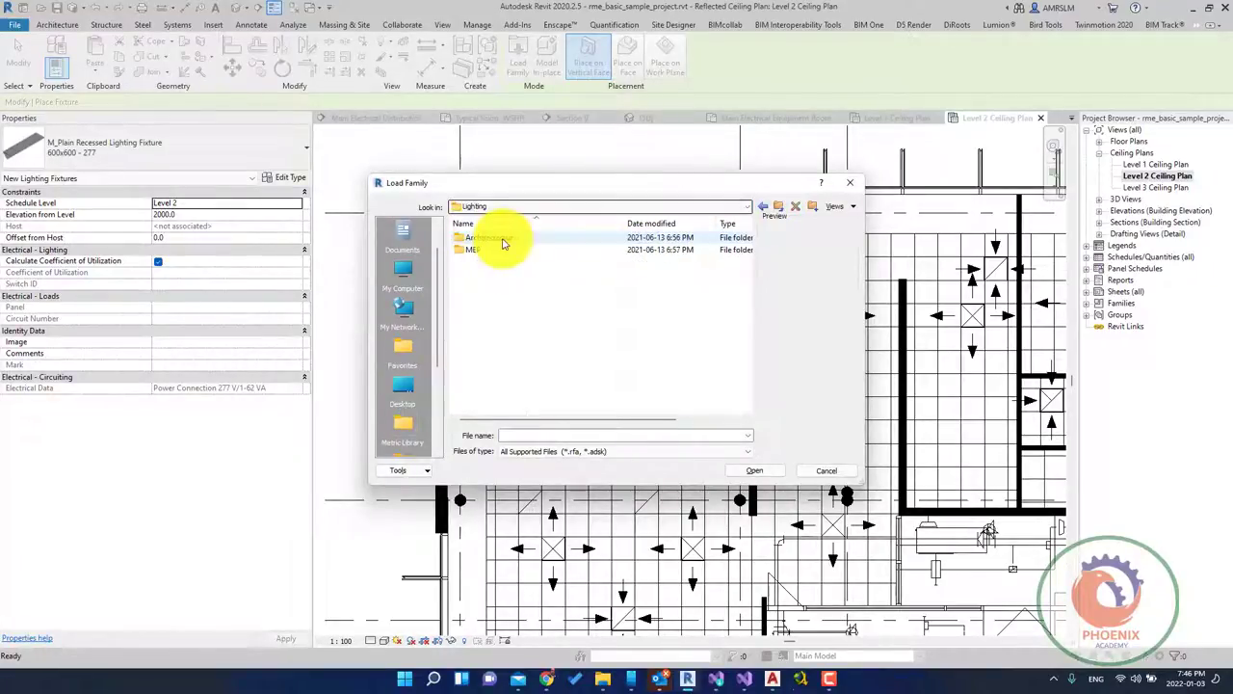
double_click(474, 250)
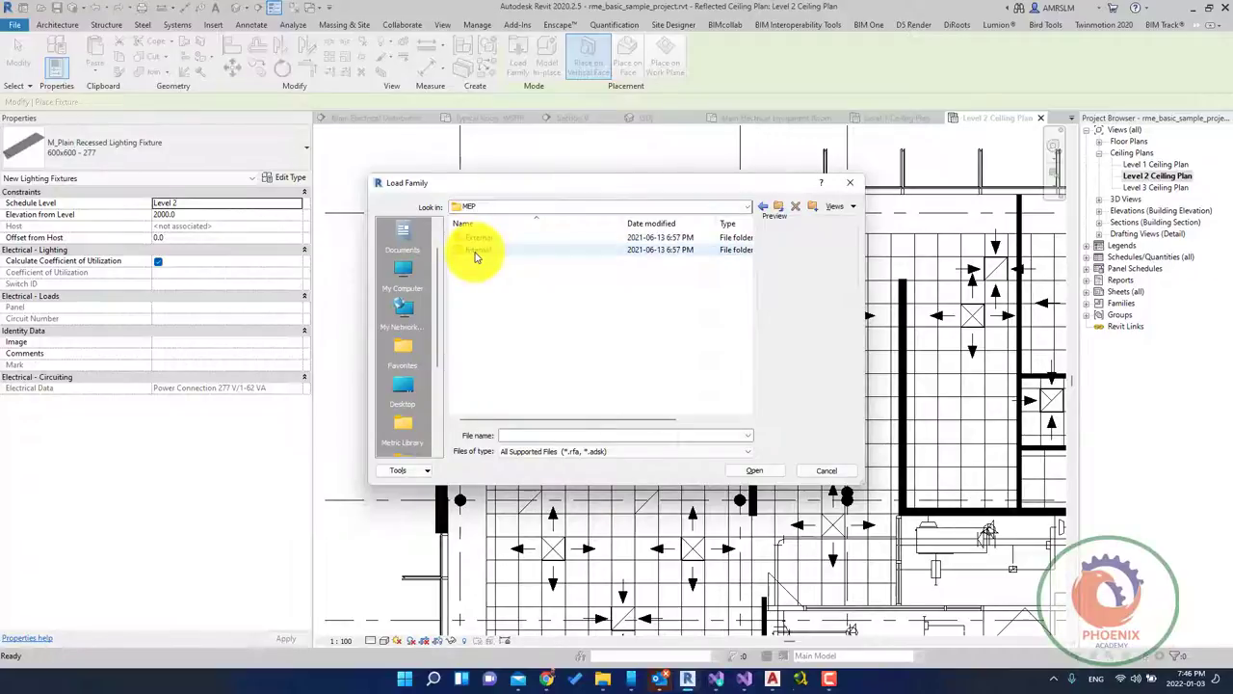
double_click(473, 237)
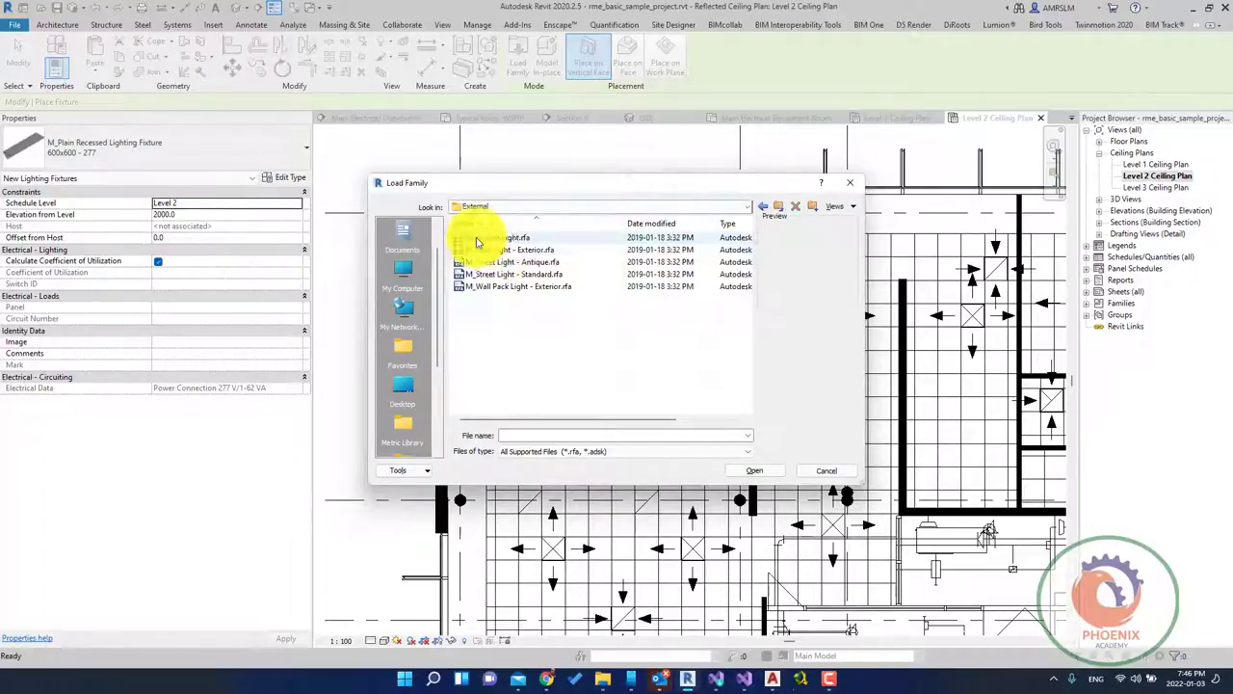
Load the M_Street Light - Antique.rfa family from the External folder.
left_click(525, 240)
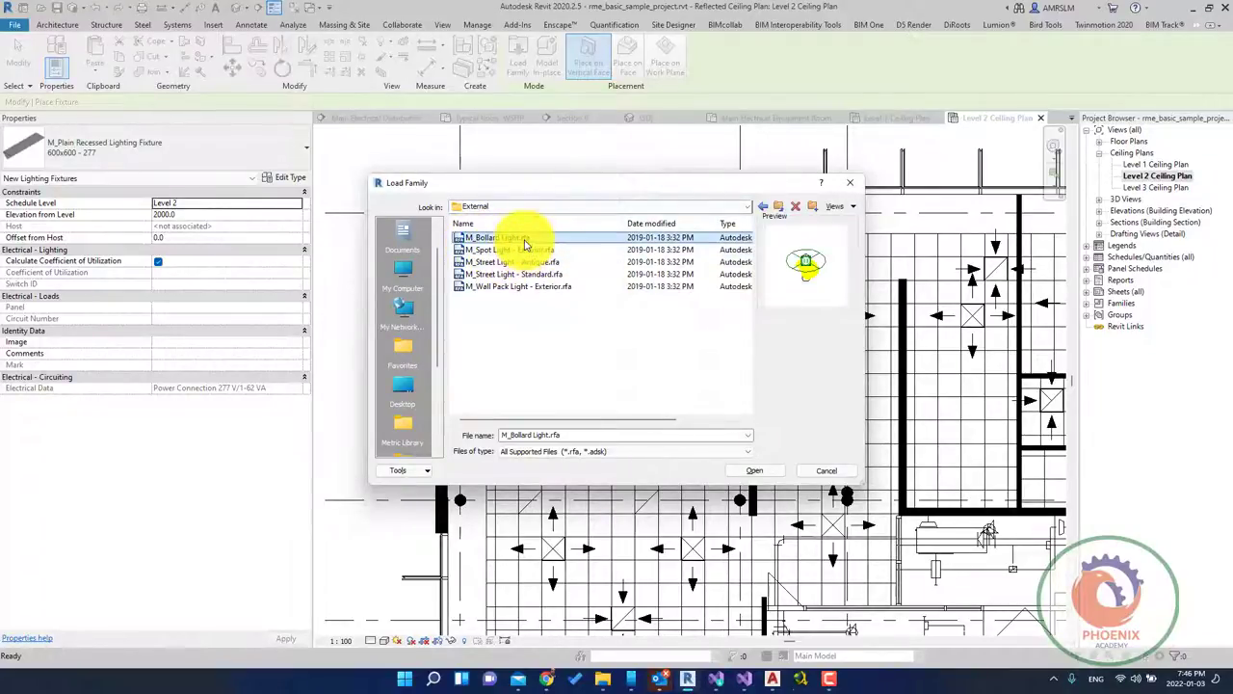
left_click(525, 251)
left_click(523, 274)
left_click(523, 287)
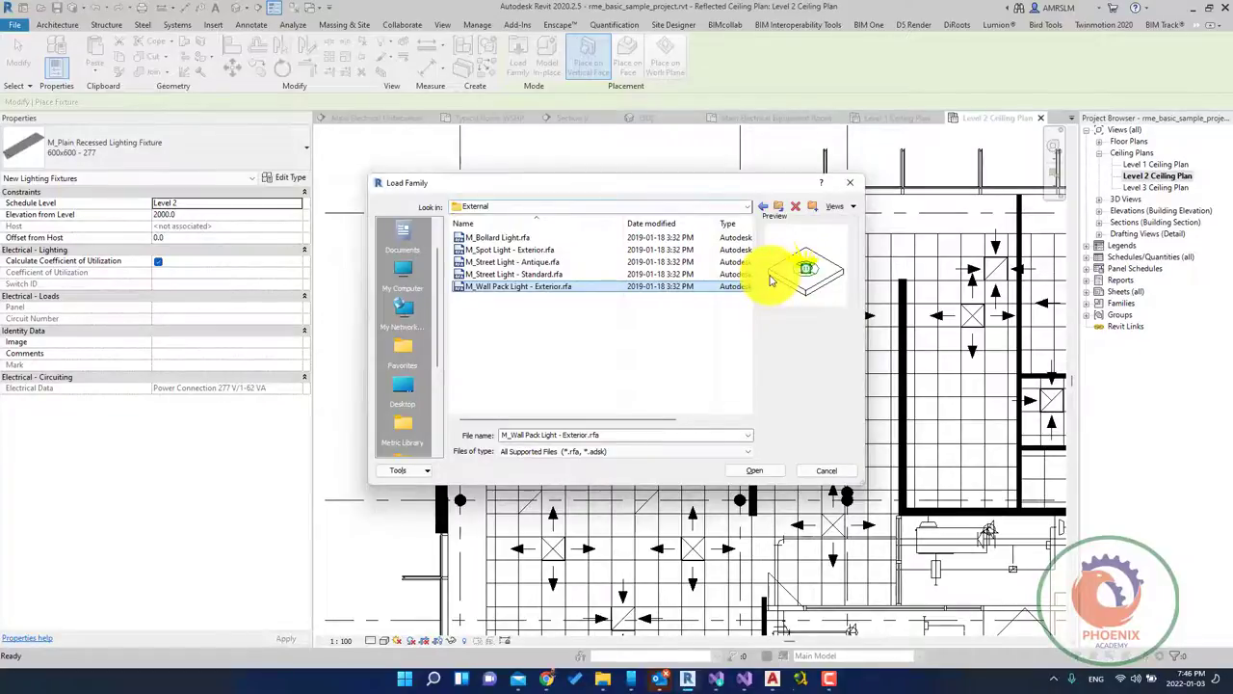
double_click(688, 286)
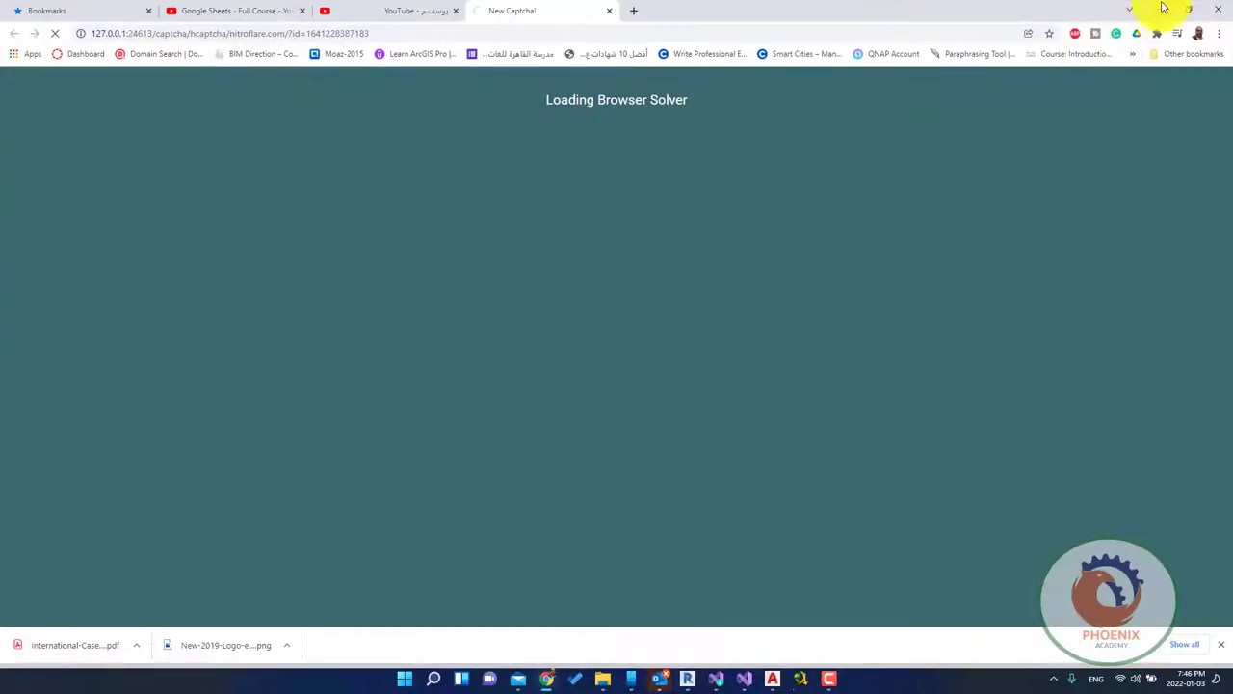
left_click(1159, 9)
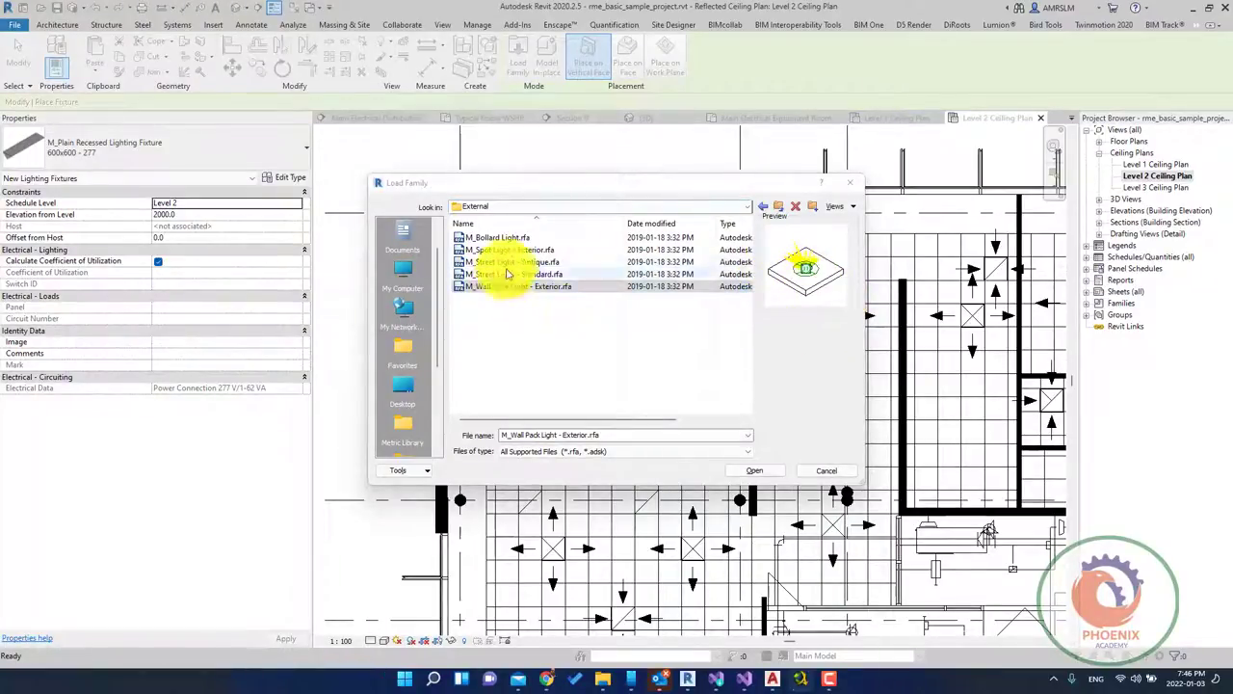
left_click(513, 239)
left_click(517, 251)
left_click(517, 262)
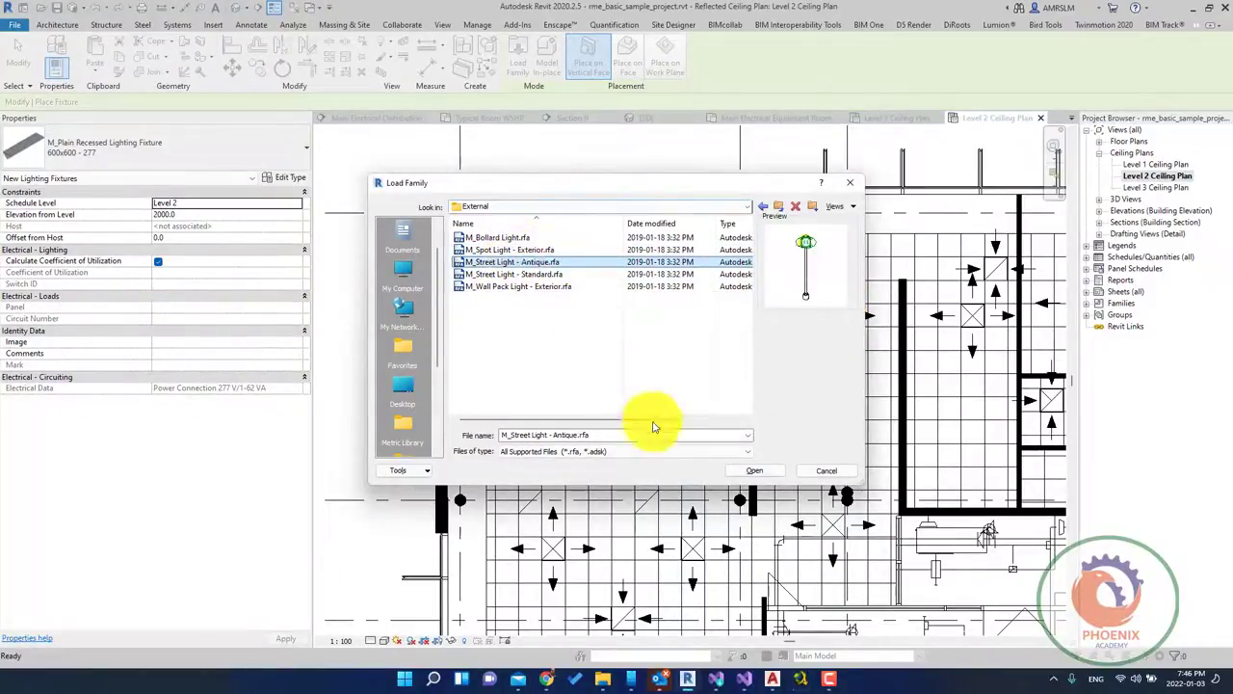
left_click(755, 470)
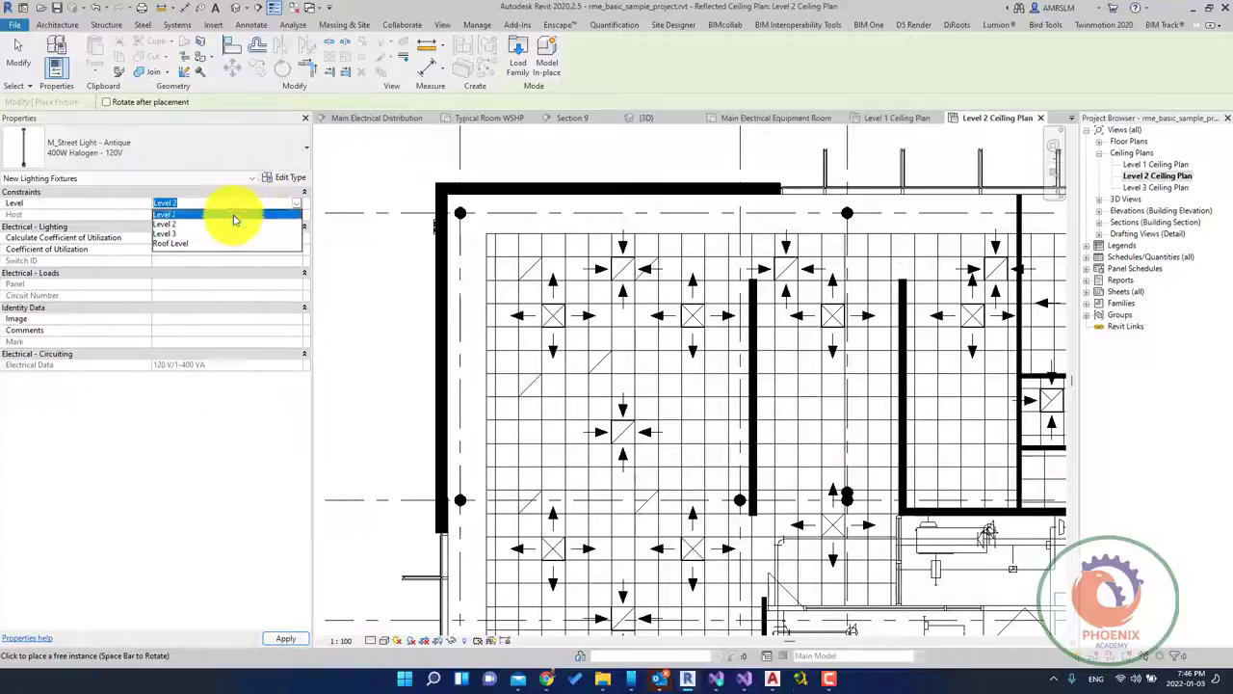
Set the street light to Level 1, place it near the plan's upper-left, and switch to {3D}.
left_click(234, 220)
scroll(421, 275, "down", 2)
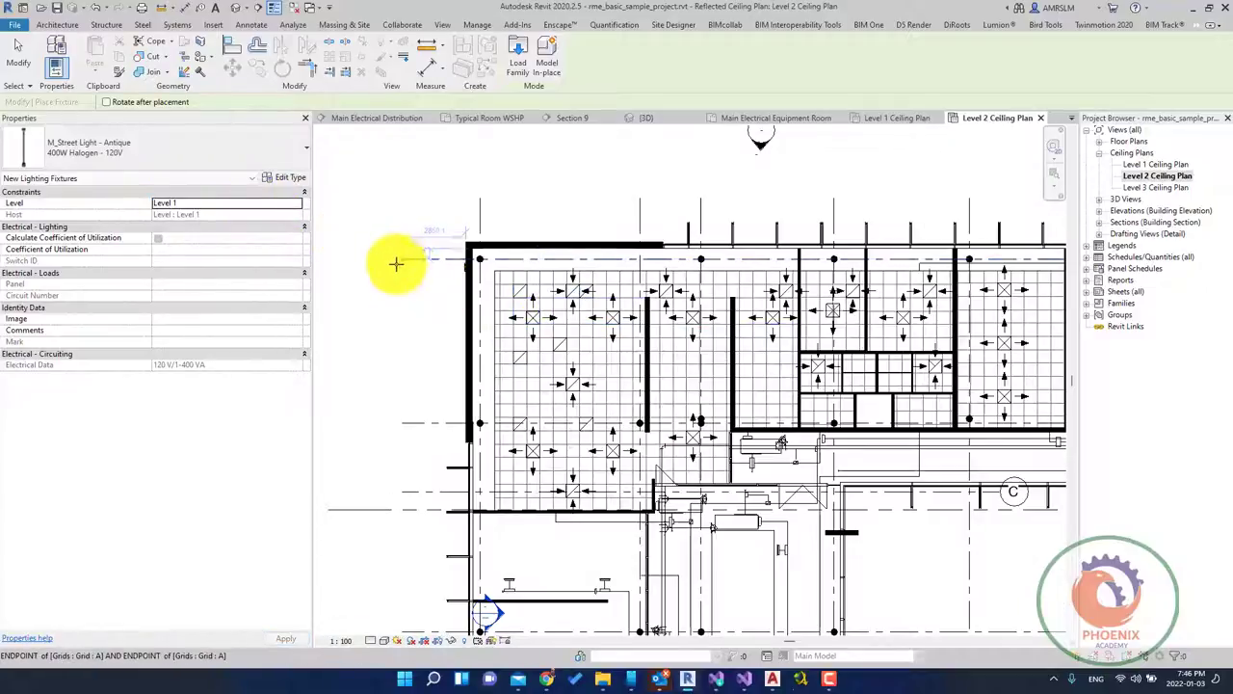
left_click(389, 206)
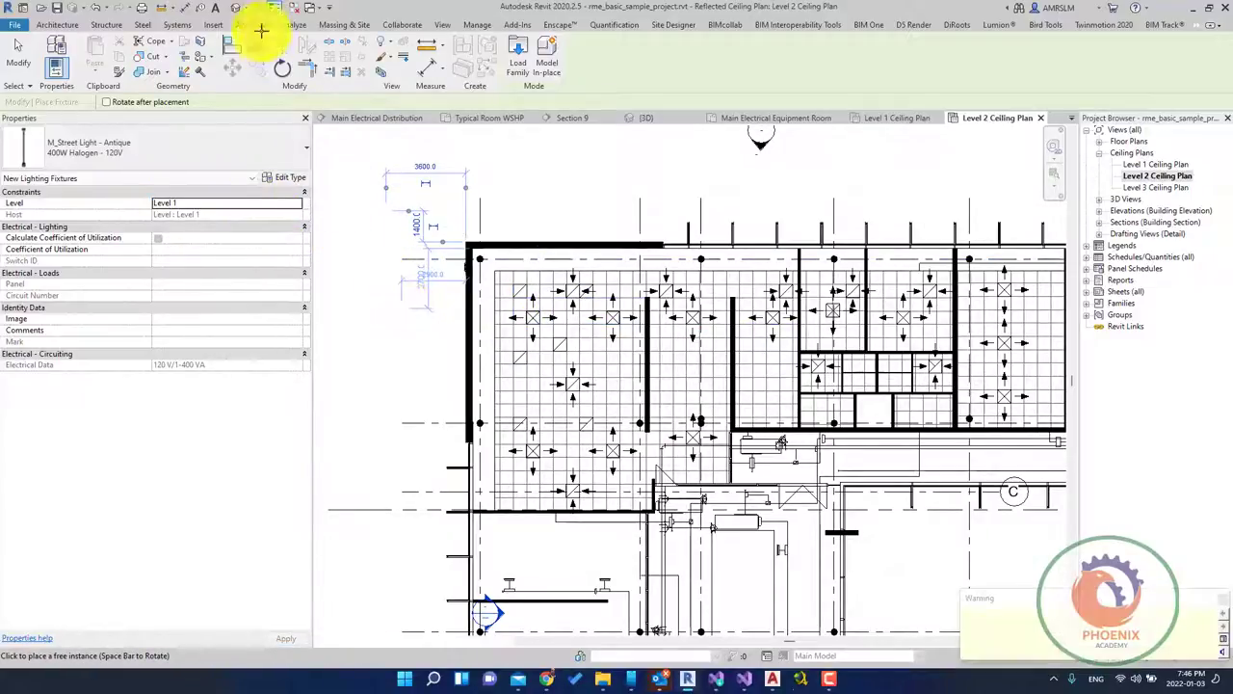
left_click(236, 14)
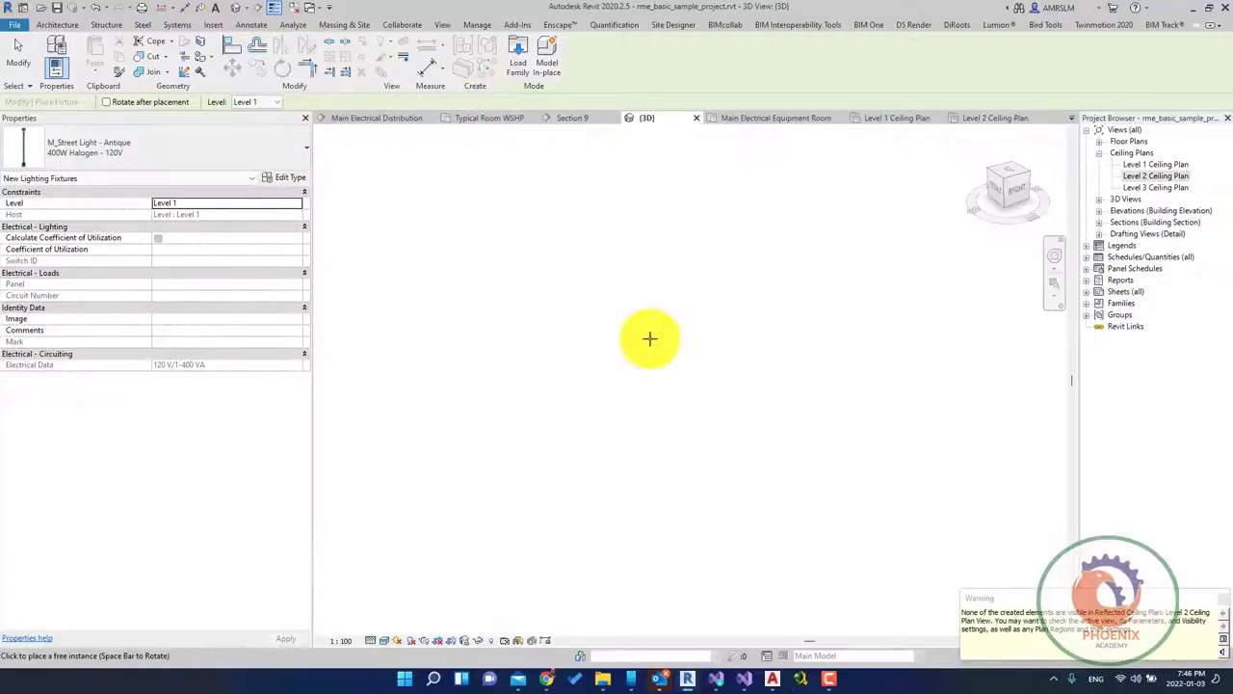
Turn off the 3D view's Section Box and orbit to see the whole building from above.
key("Escape")
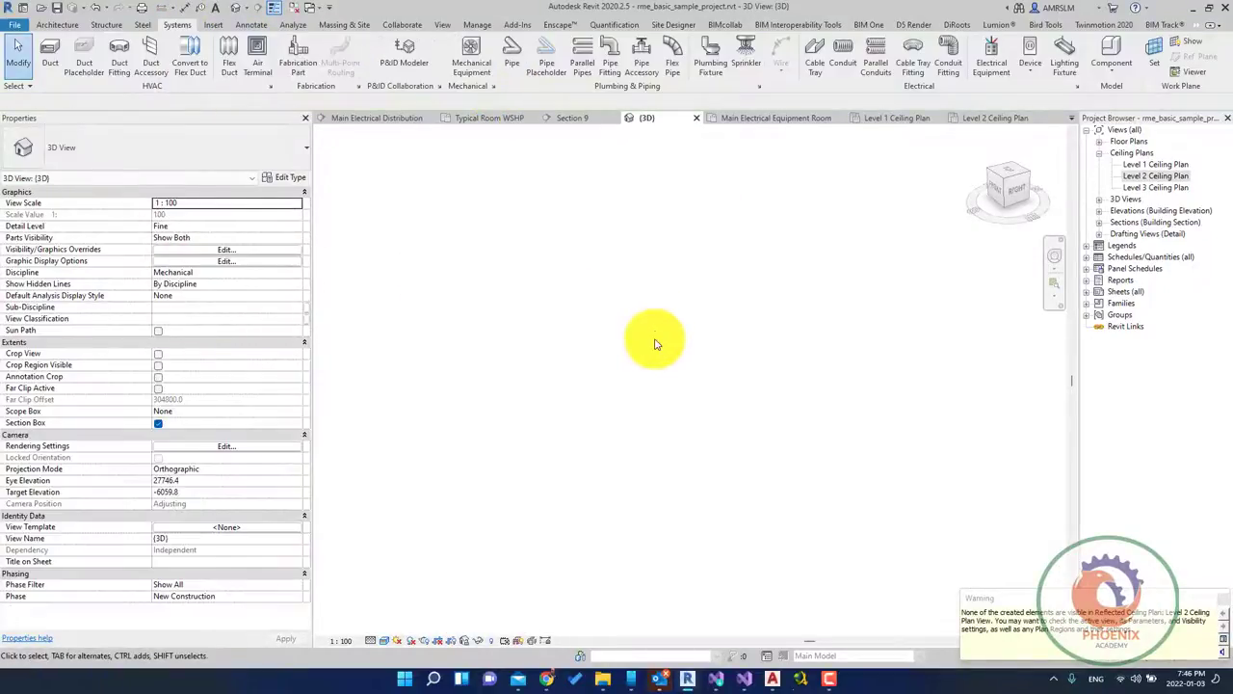
left_click(160, 424)
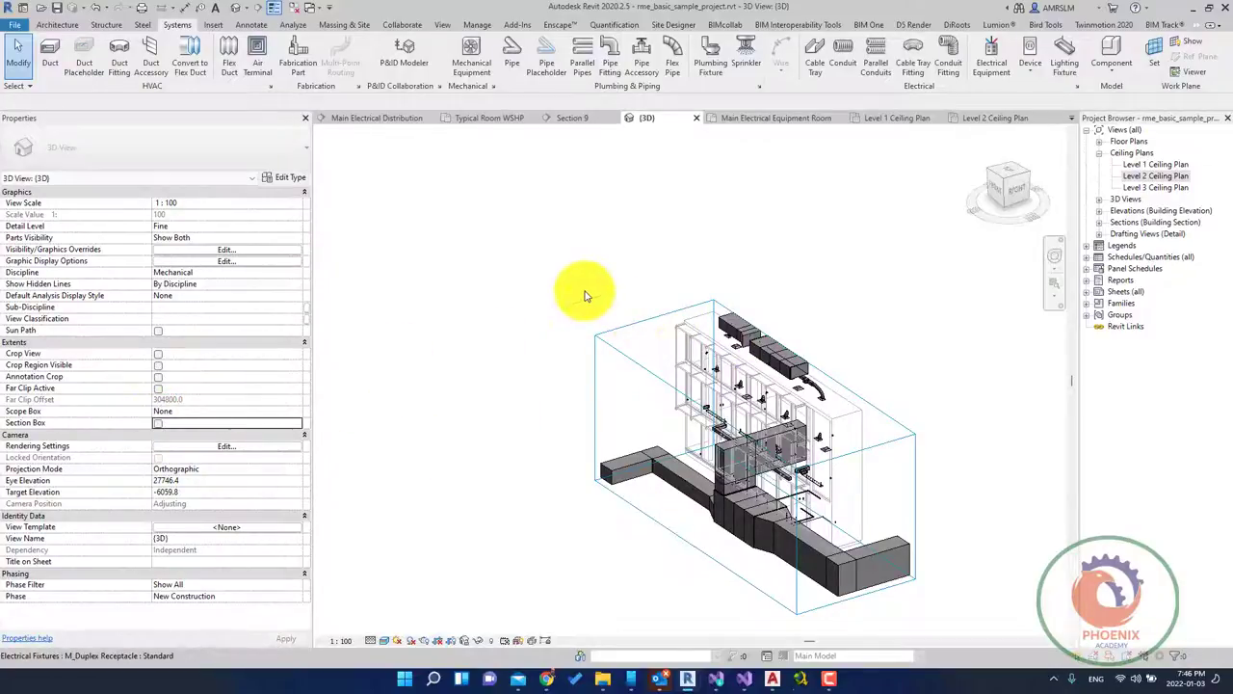
scroll(579, 281, "down", 1)
scroll(559, 318, "down", 2)
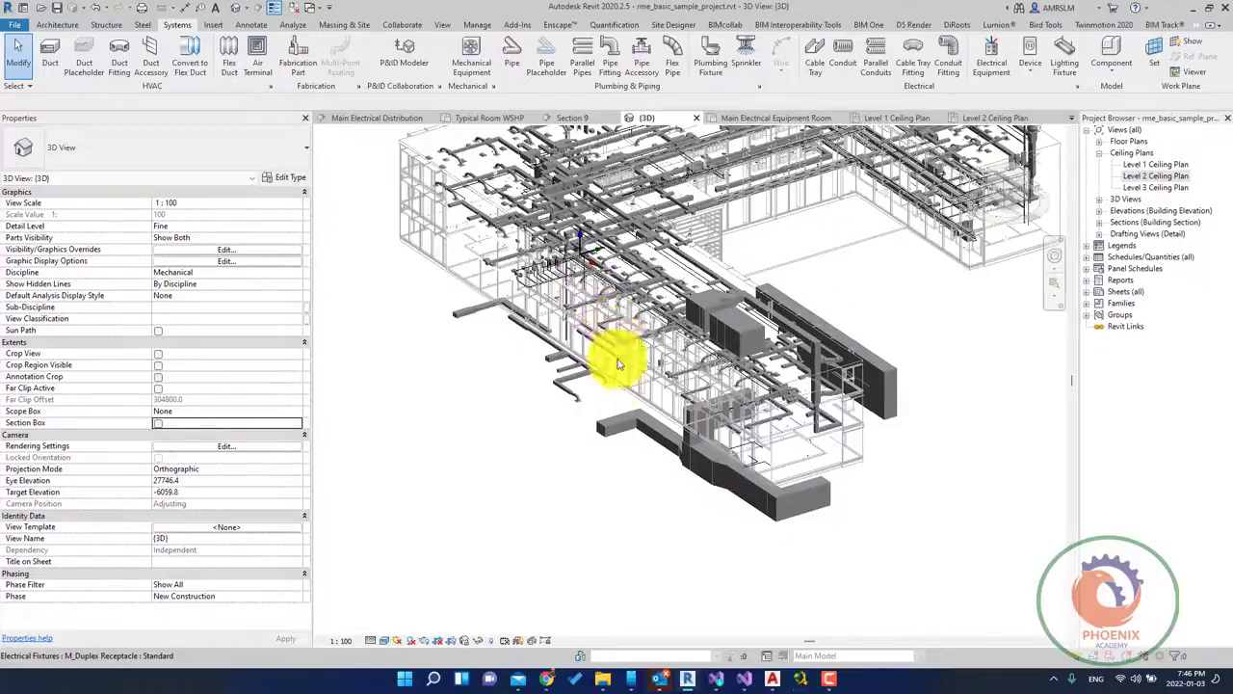
scroll(598, 376, "down", 2)
scroll(701, 316, "up", 1)
scroll(563, 302, "down", 1)
scroll(563, 297, "up", 2)
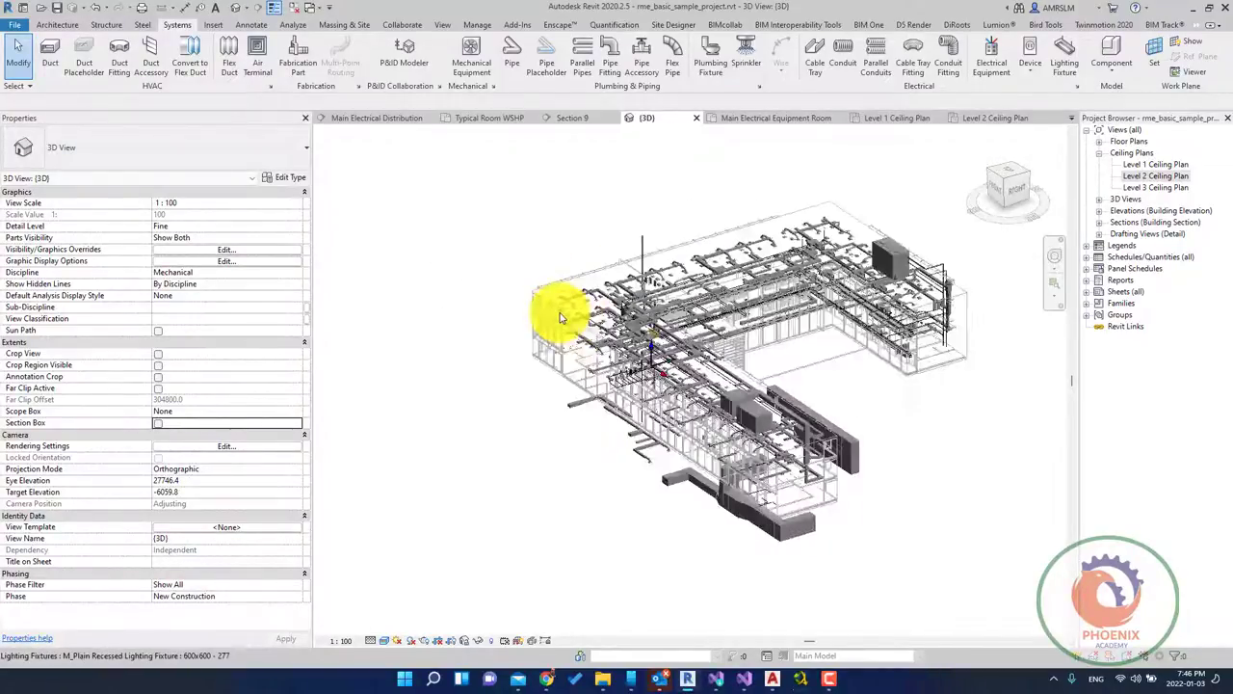
mouse_move(744, 345)
middle_mouse_down("shift")
mouse_move(770, 412)
mouse_move(839, 317)
mouse_move(703, 385)
mouse_move(696, 273)
mouse_move(839, 241)
mouse_move(816, 334)
mouse_move(558, 319)
mouse_move(585, 366)
middle_mouse_up("shift")
scroll(636, 289, "up", 3)
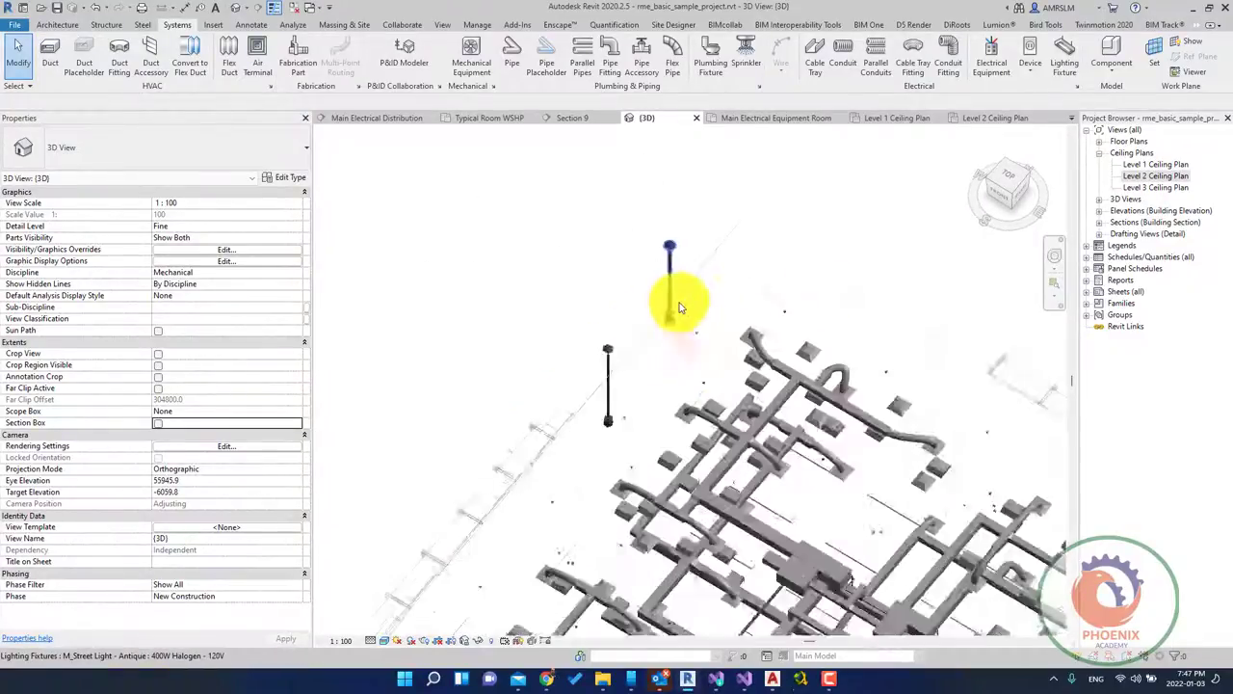
Drag the placed street light to a new position outside the building.
left_click(595, 360)
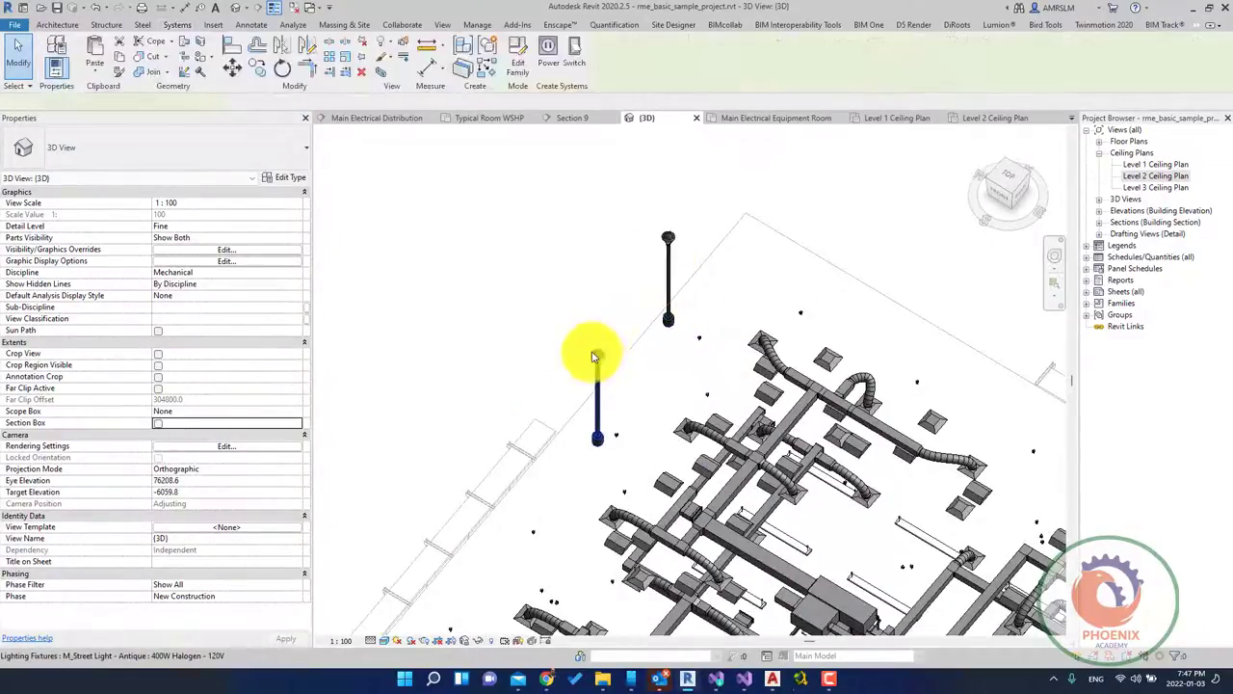
left_click_drag(586, 354, 393, 312)
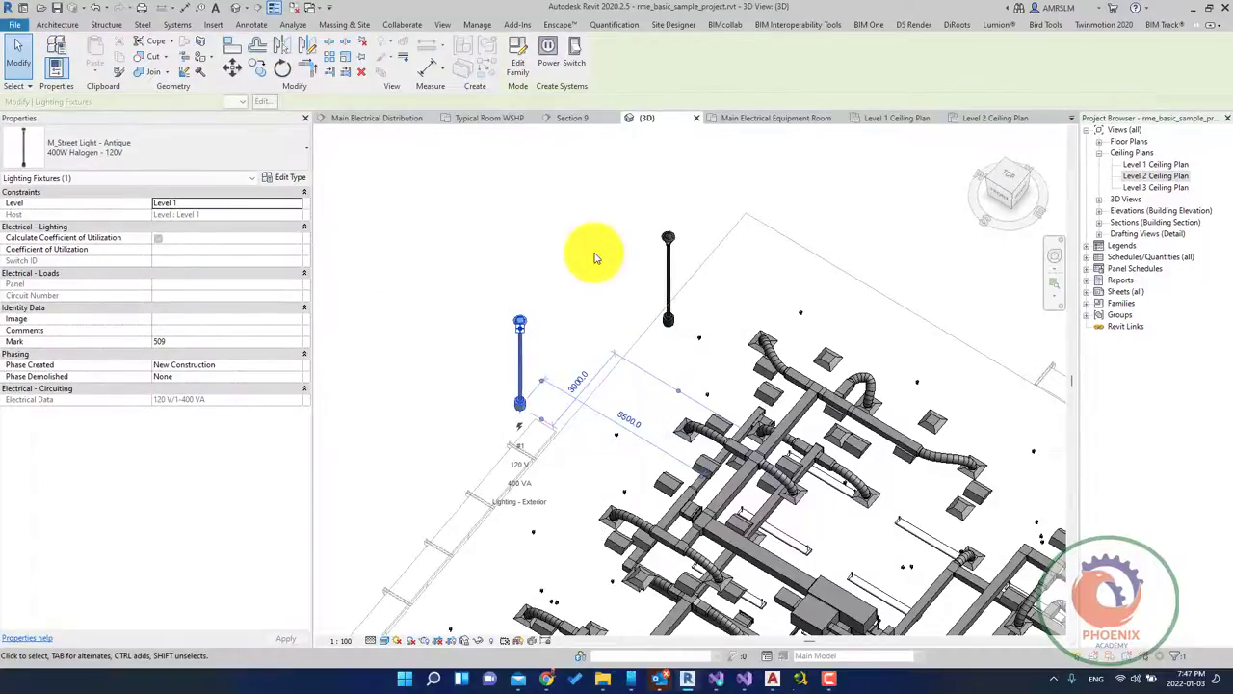
scroll(595, 258, "down", 3)
scroll(578, 241, "down", 2)
key("Escape")
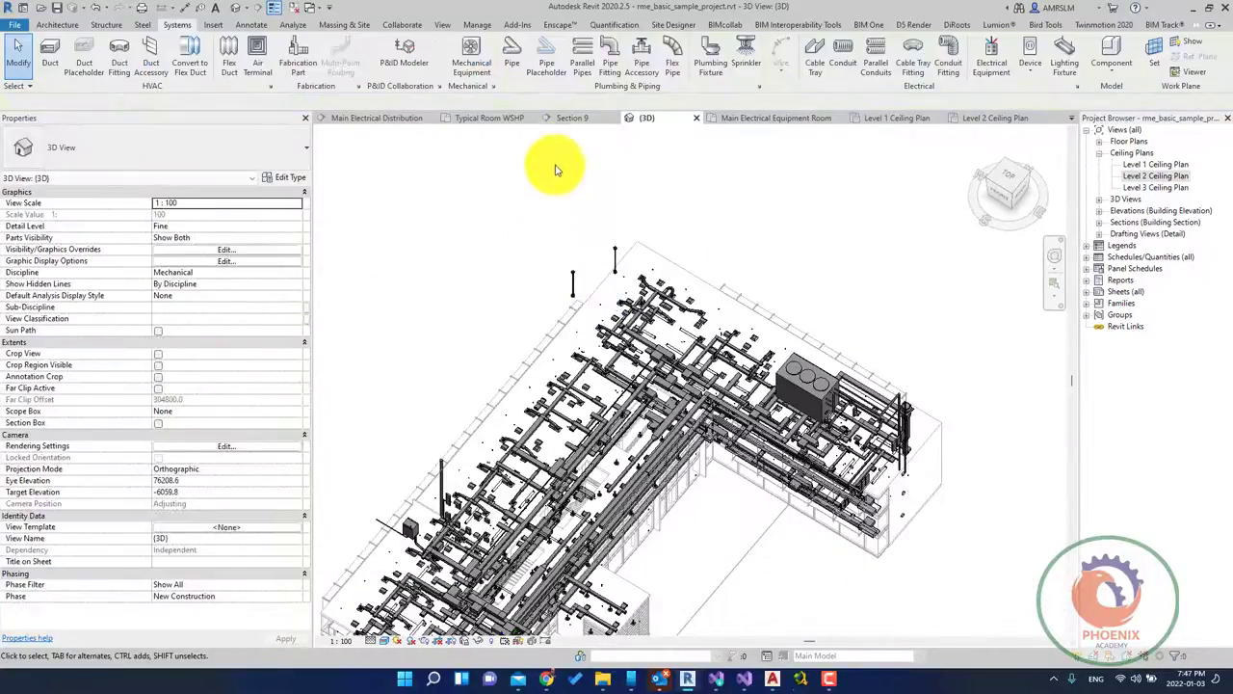
Close the Level 1 Ceiling Plan tab and pick Level 2 - Lighting Plan under Floor Plans.
left_click(903, 120)
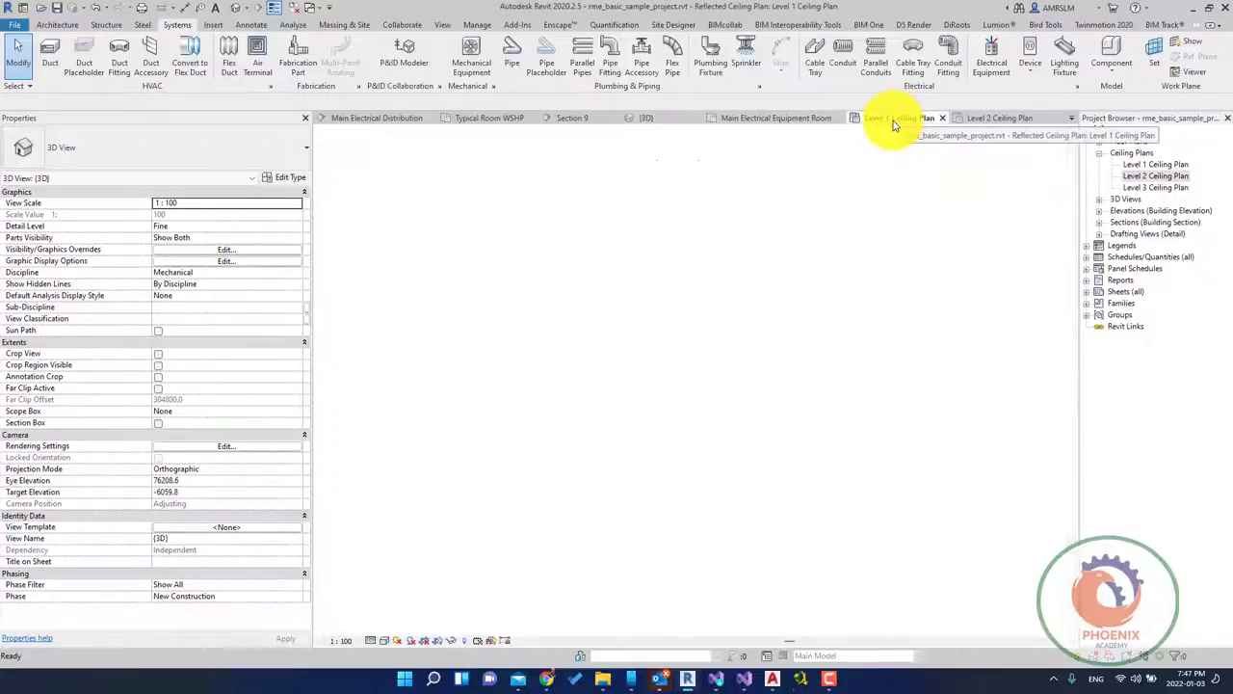
middle_click_drag(914, 215, 775, 513)
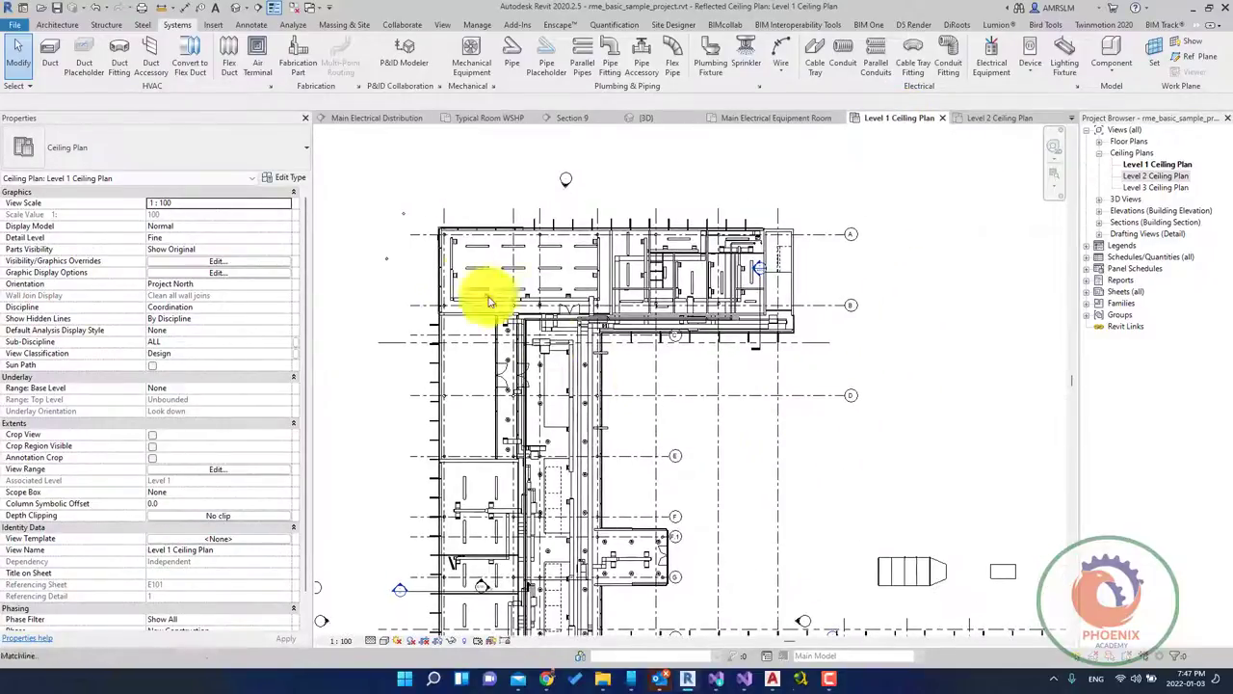
left_click(943, 123)
left_click(867, 118)
scroll(506, 341, "up", 2)
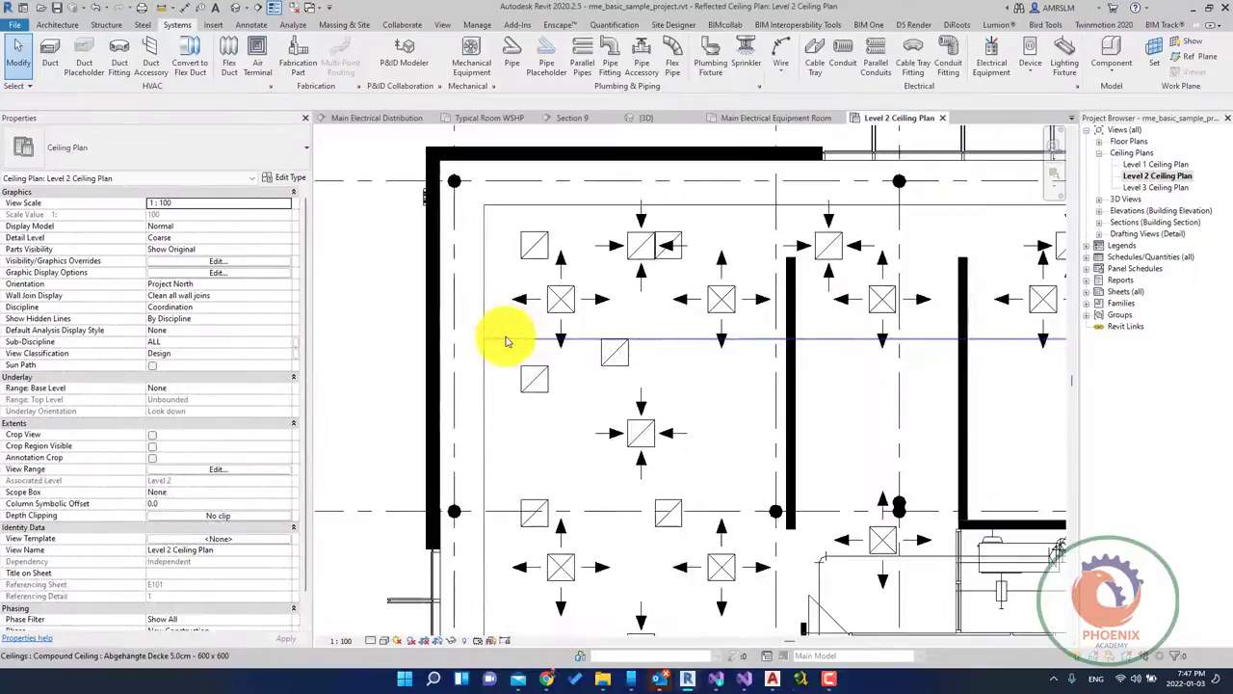
scroll(546, 301, "up", 2)
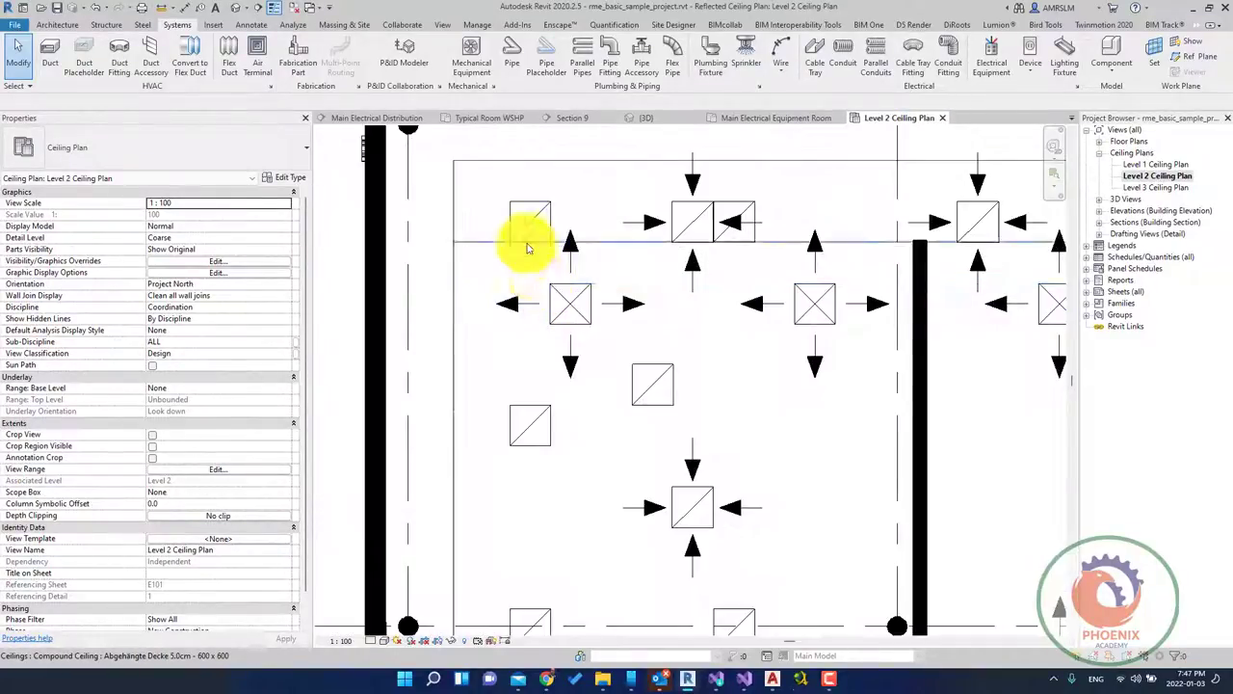
left_click(526, 235)
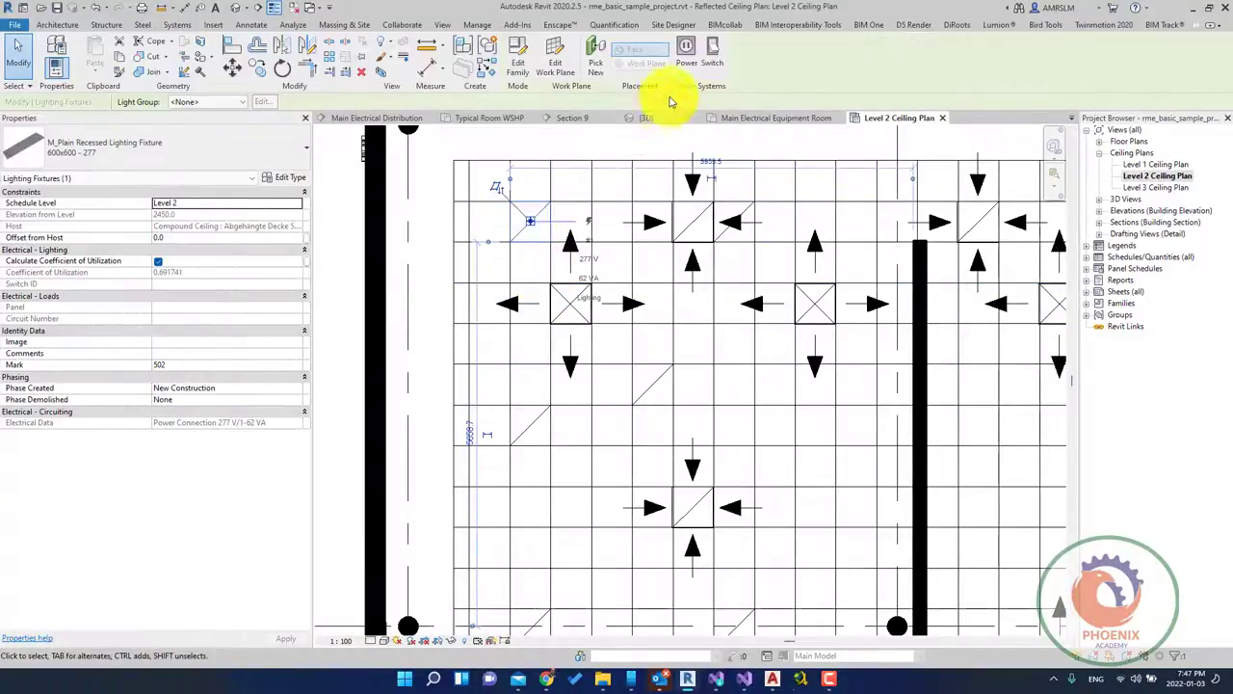
left_click(1101, 144)
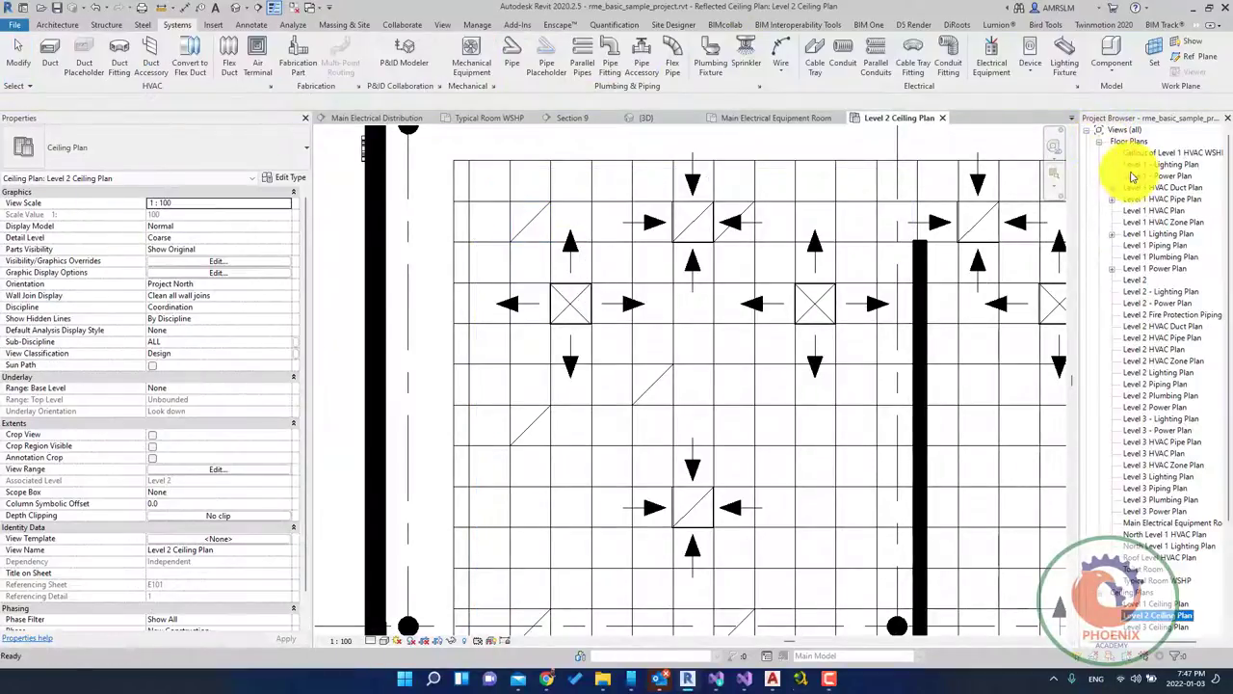
left_click(1165, 291)
In Level 2 - Lighting Plan, create a power circuit from one fixture and add four more.
double_click(1168, 291)
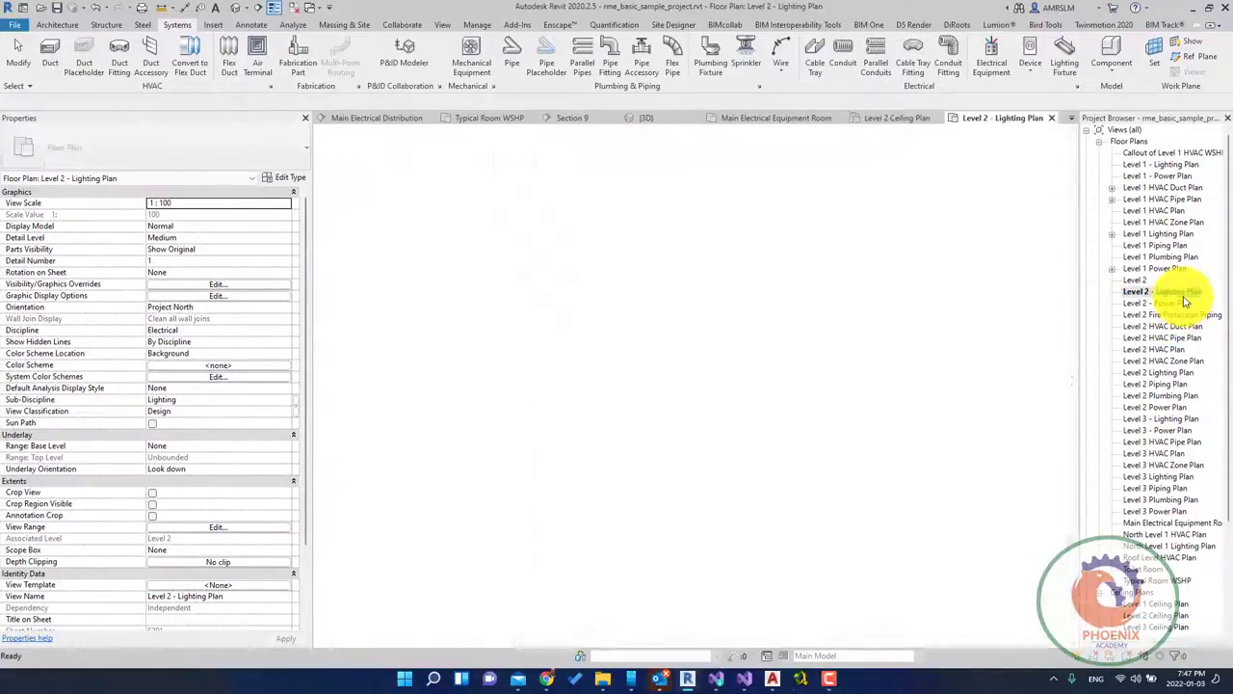
left_click(529, 222)
scroll(617, 309, "down", 2)
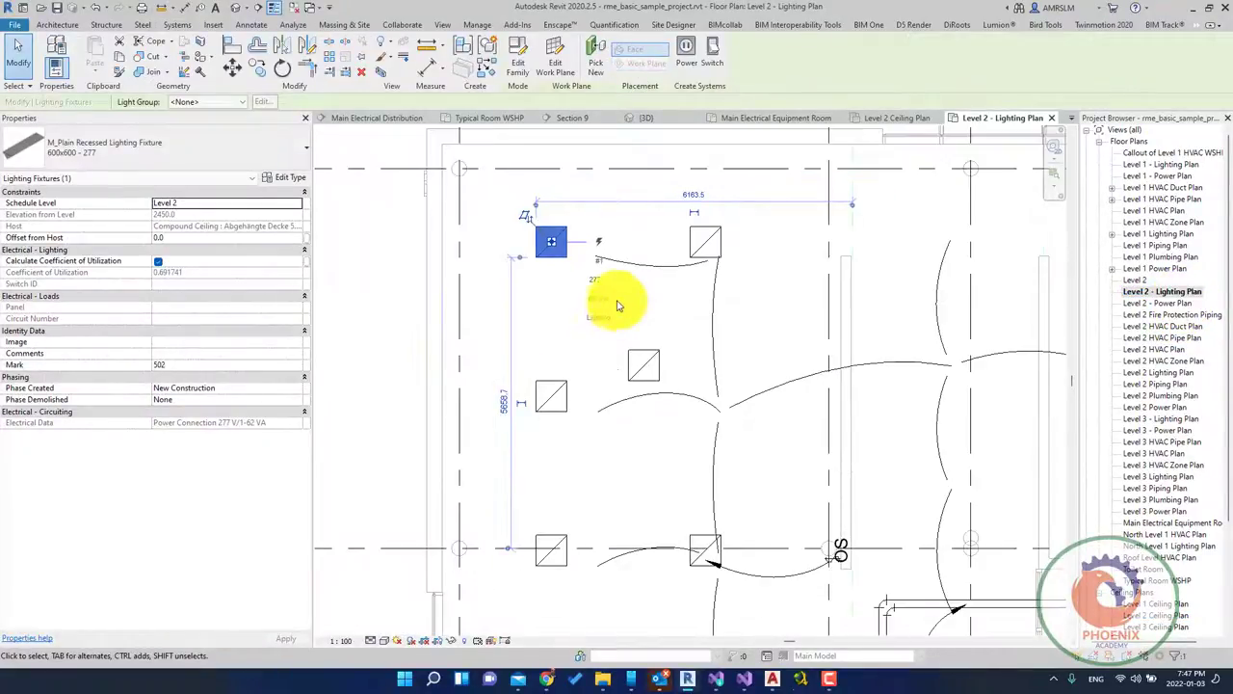
middle_click_drag(584, 212, 601, 284)
scroll(569, 275, "down", 2)
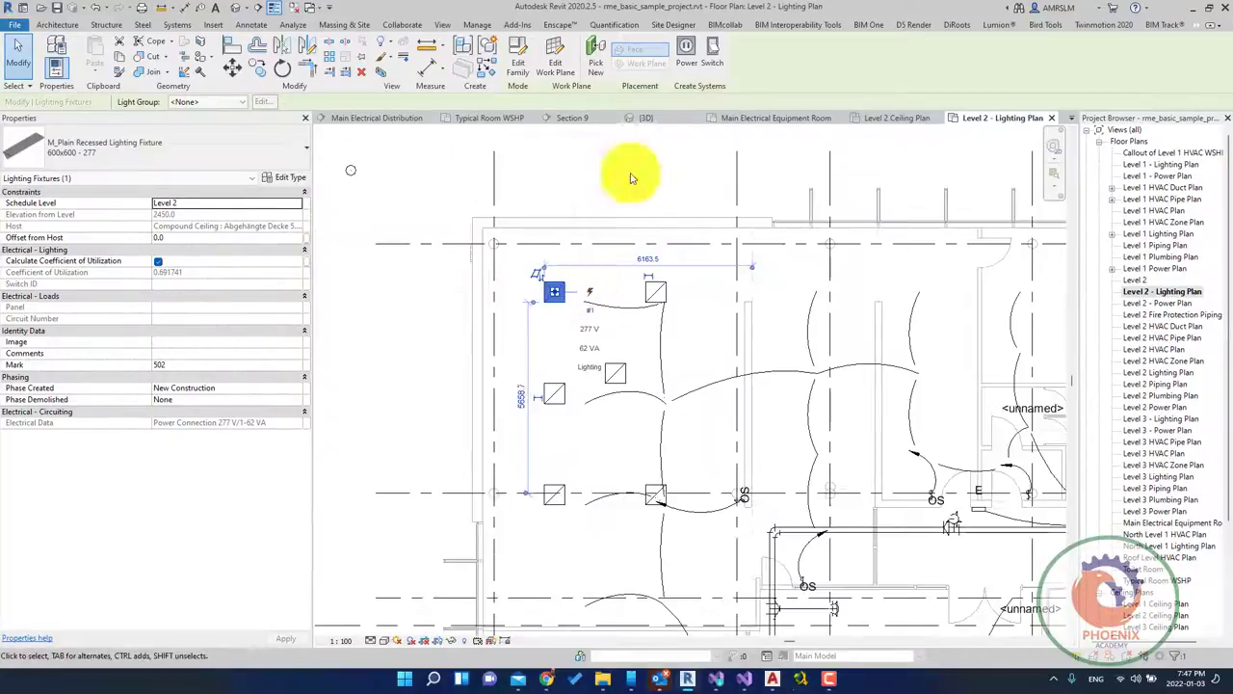
left_click(685, 67)
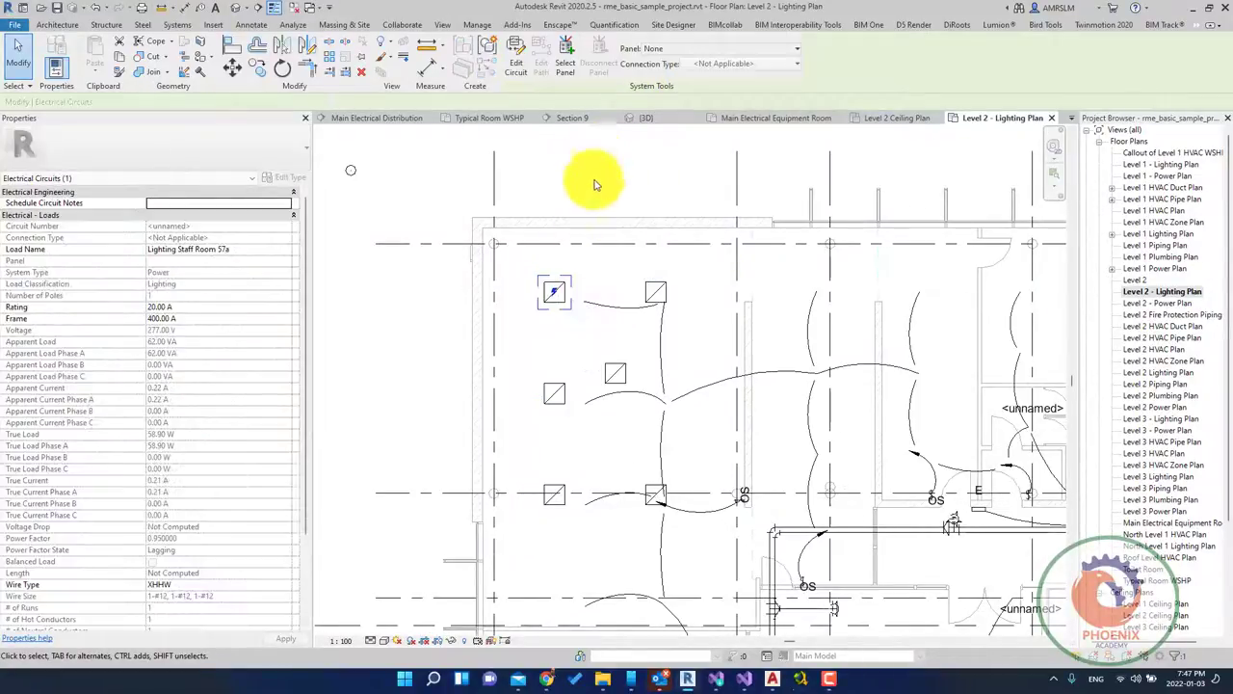
left_click(514, 68)
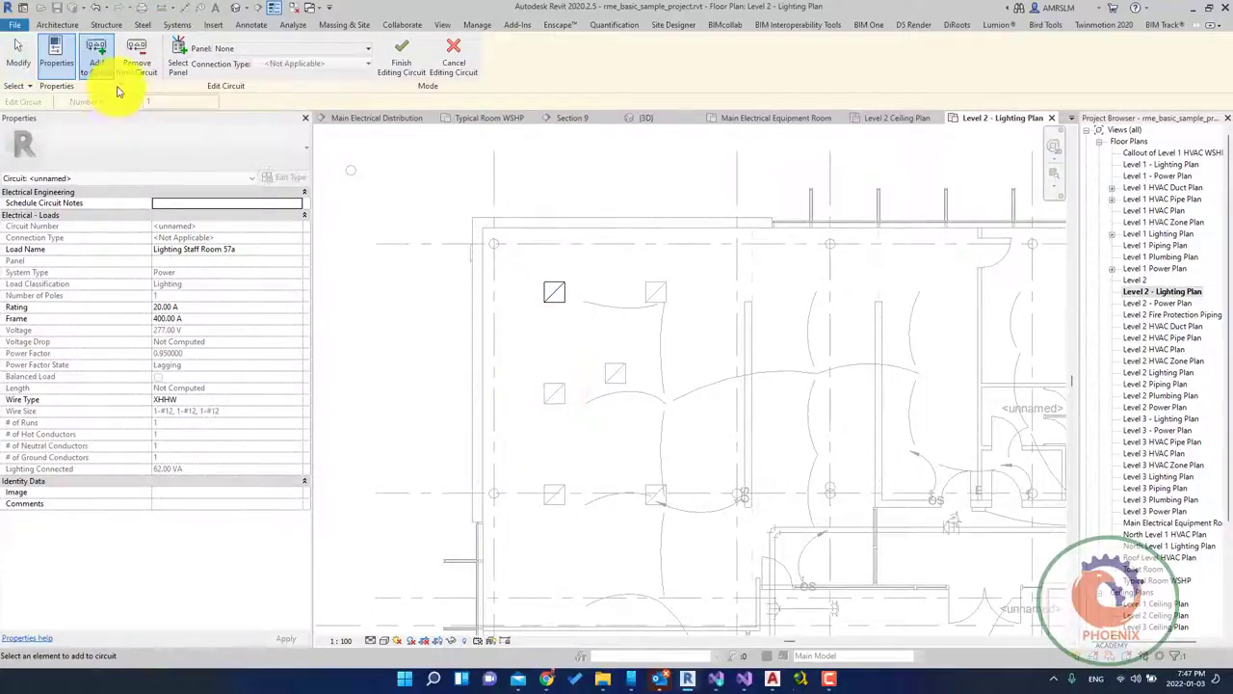
left_click(553, 397)
left_click(551, 501)
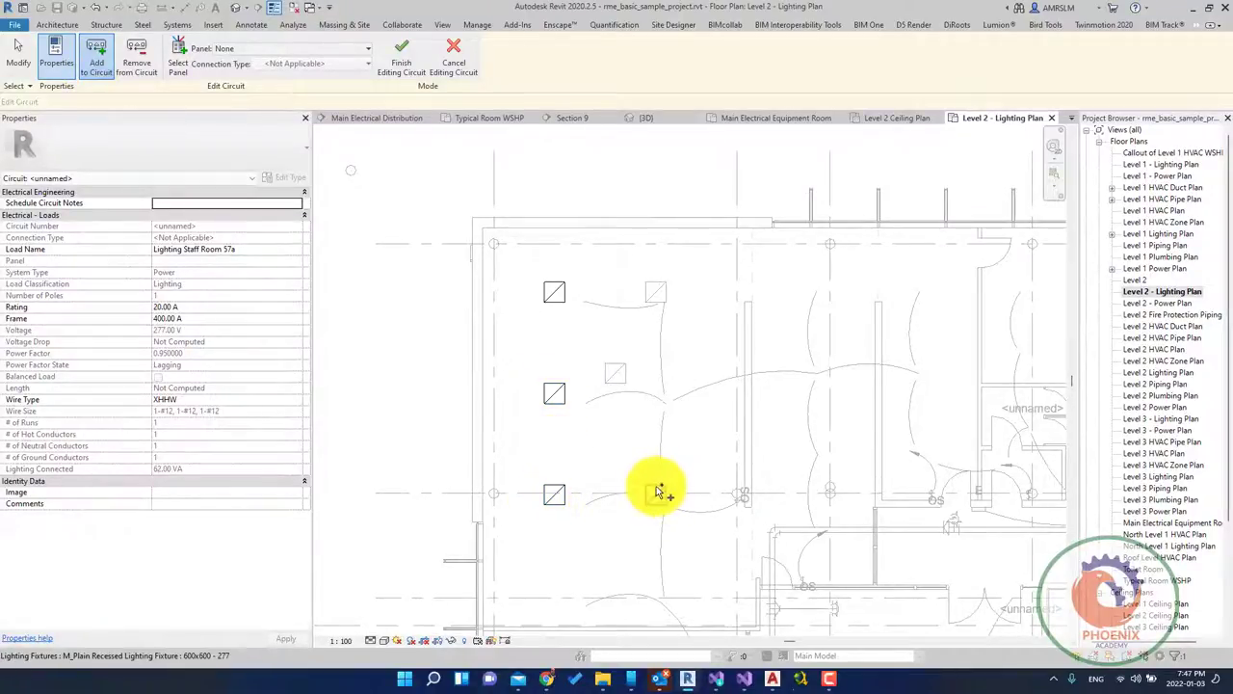
left_click(656, 492)
left_click(663, 294)
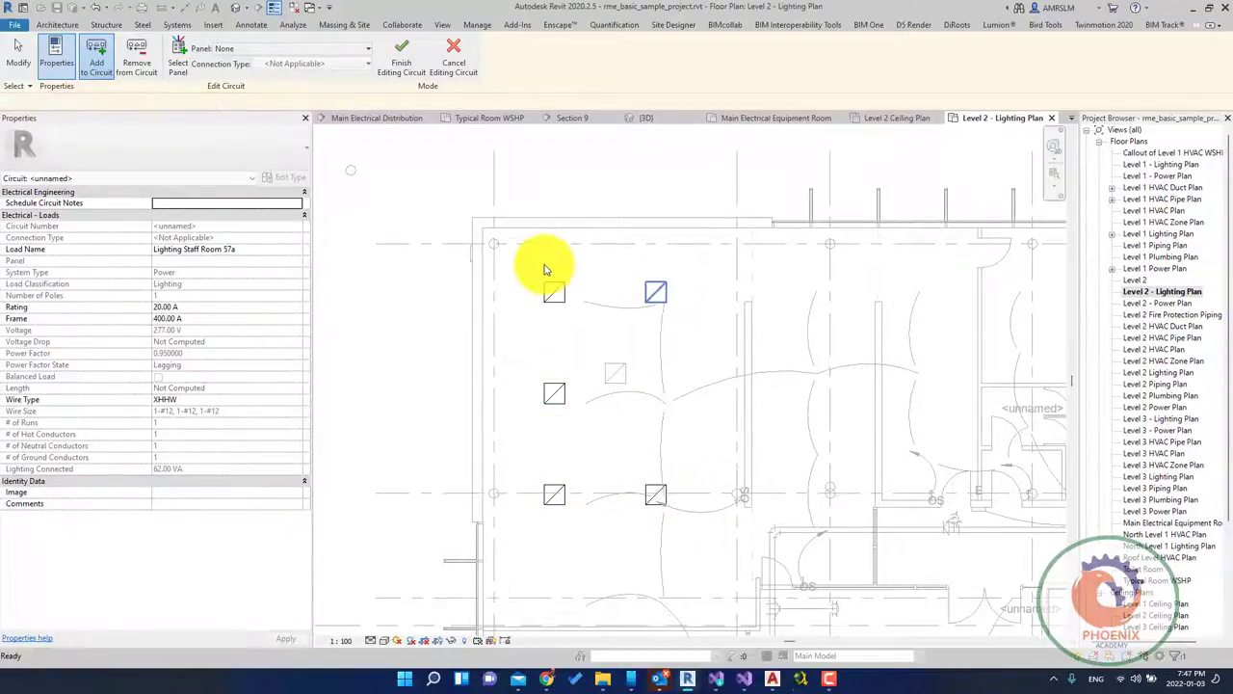
Assign the circuit to panel LP-1 and finish editing the circuit.
left_click(181, 68)
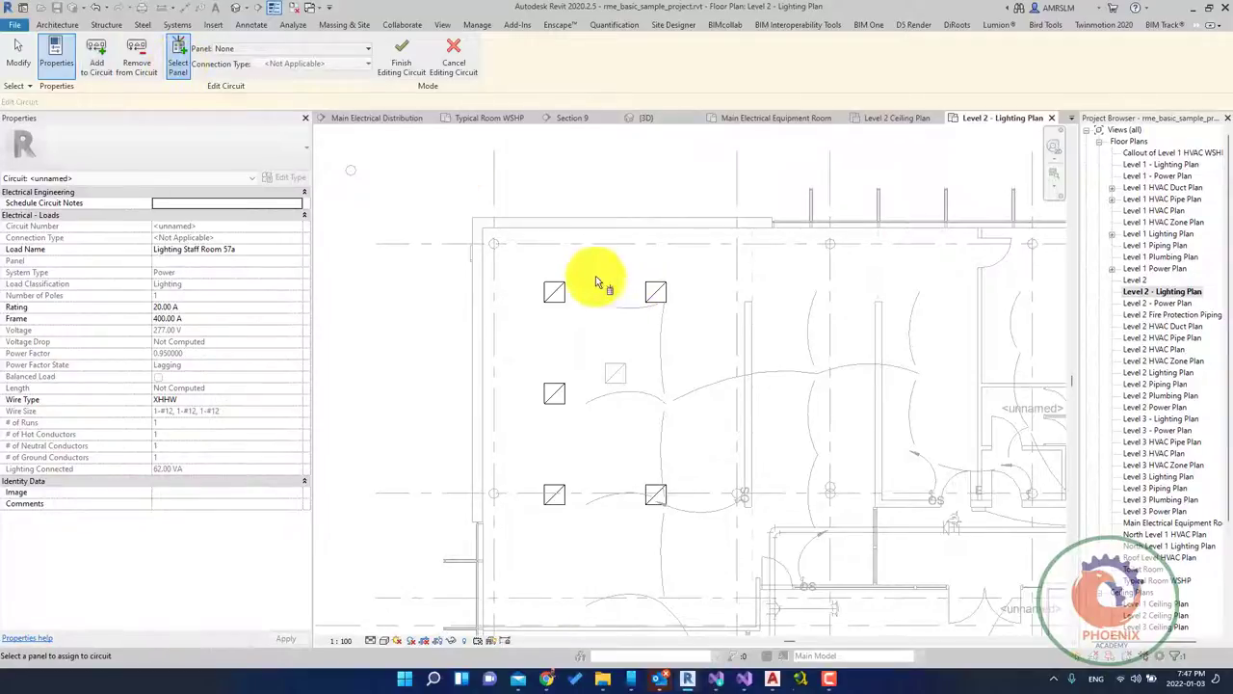
scroll(498, 281, "down", 2)
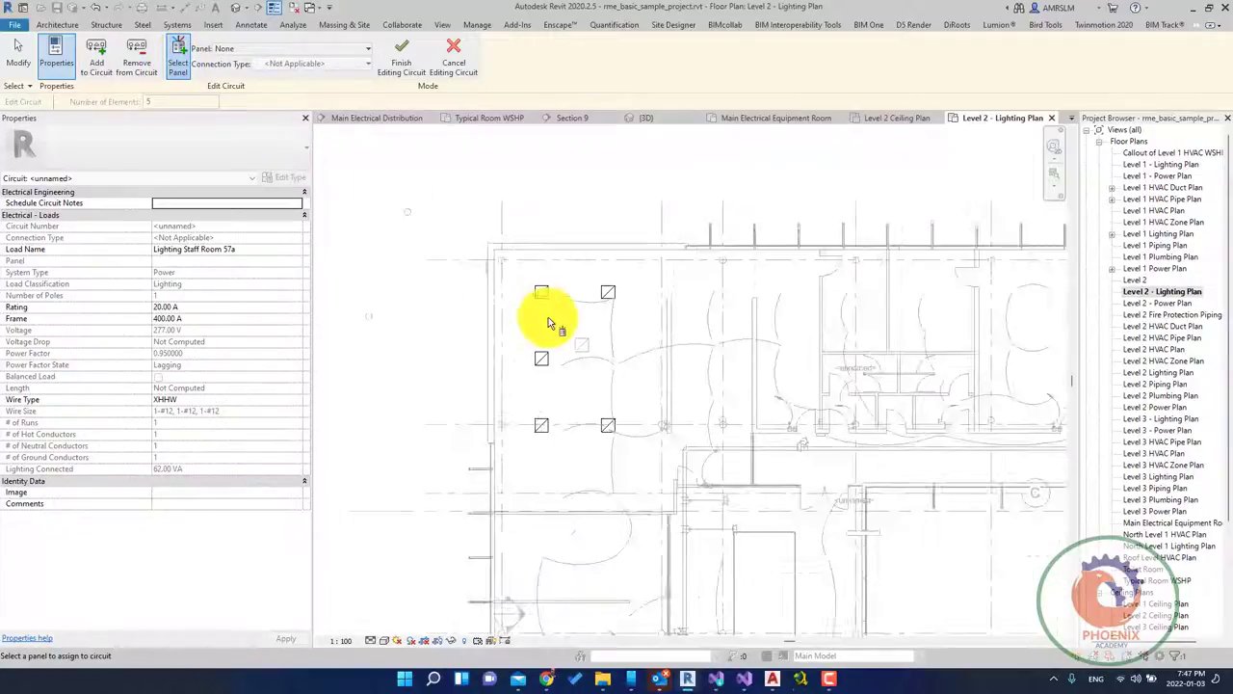
scroll(549, 317, "down", 2)
middle_click_drag(821, 472, 611, 414)
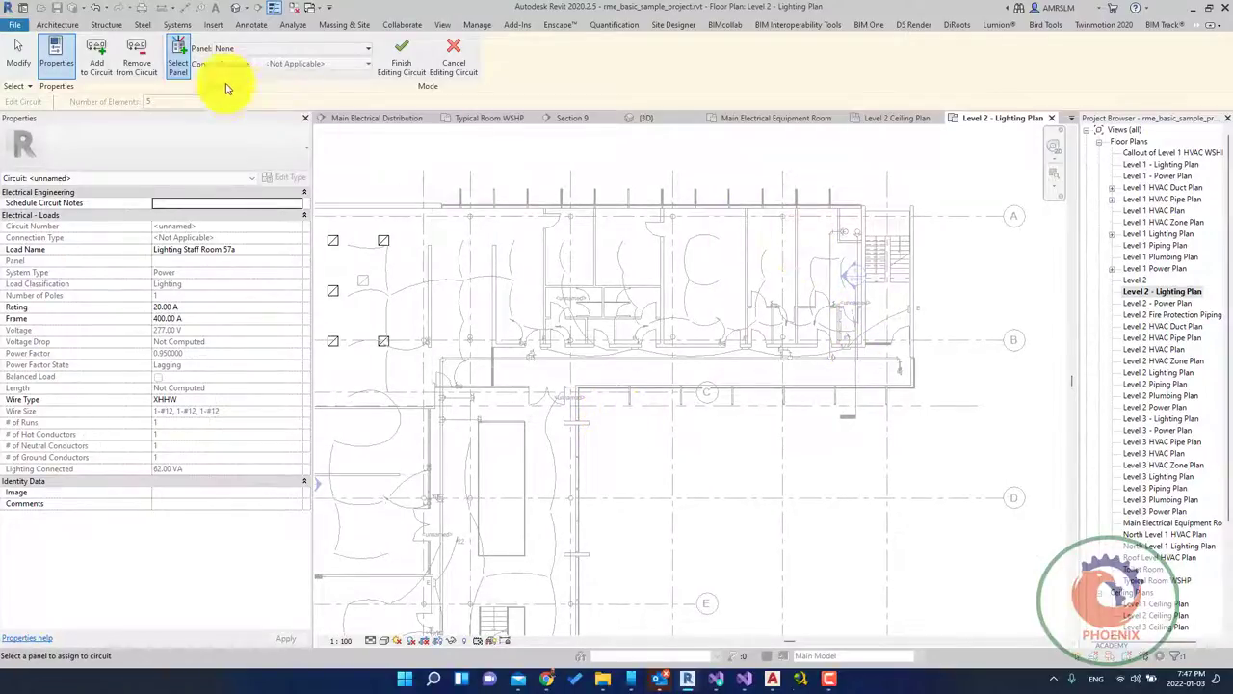
left_click(280, 50)
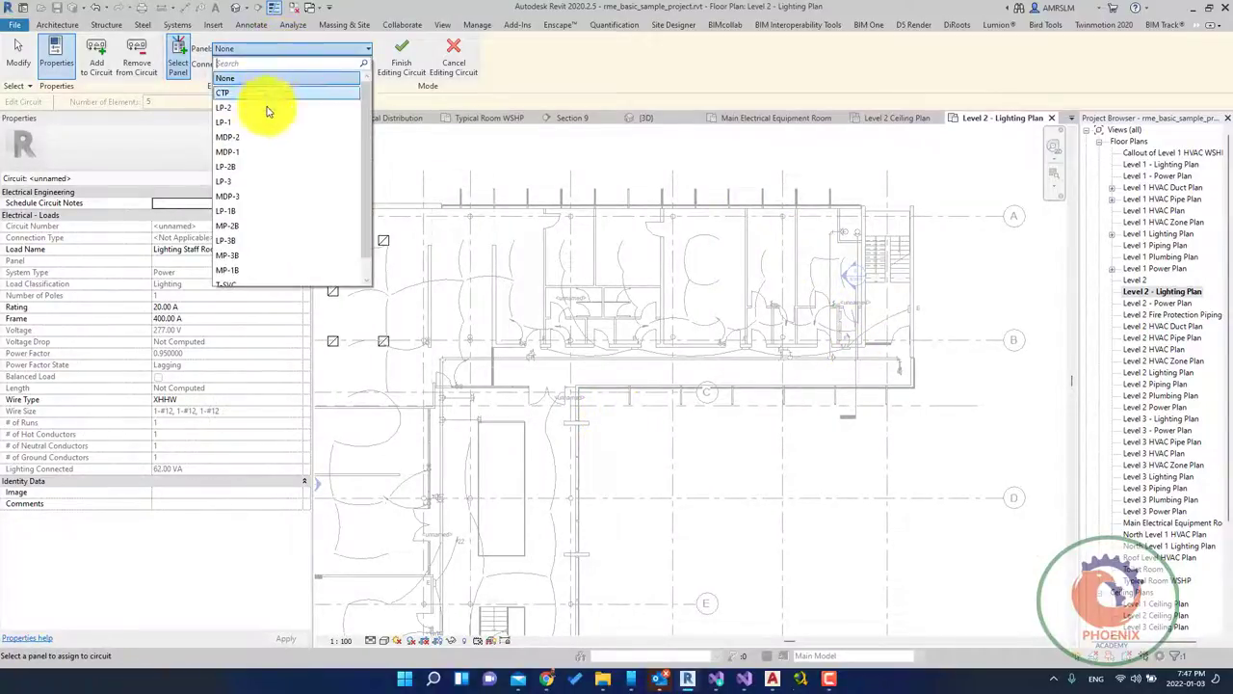
left_click(253, 125)
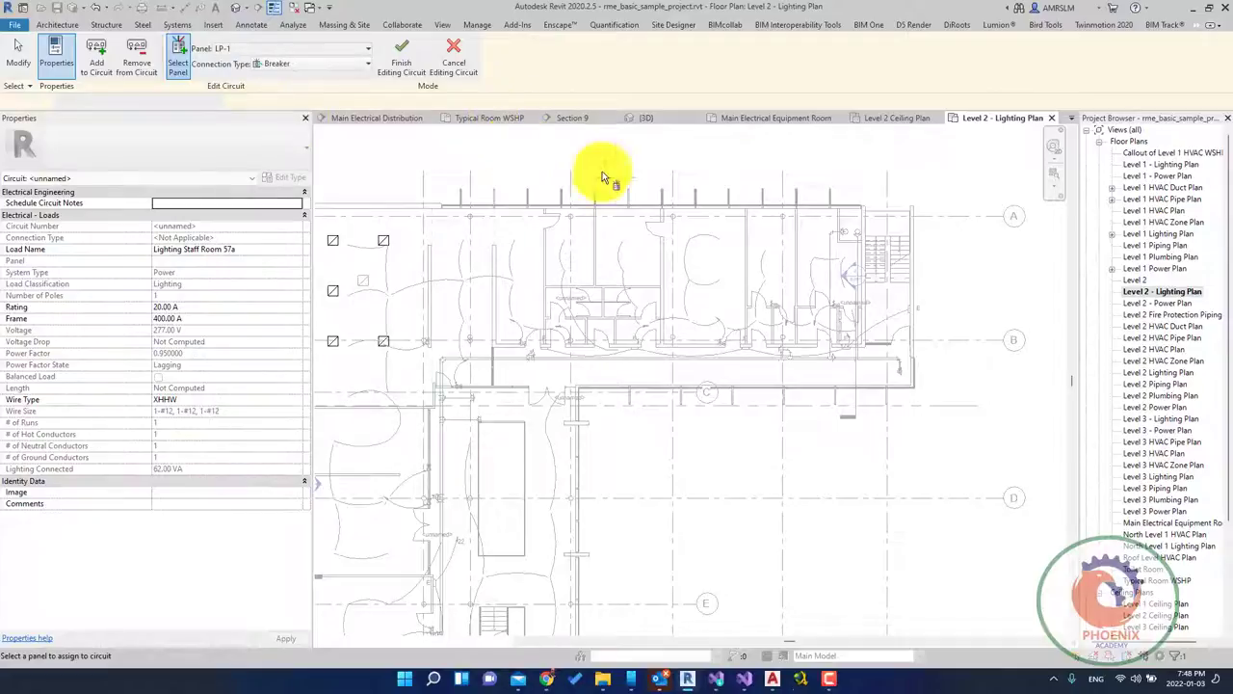
left_click(398, 59)
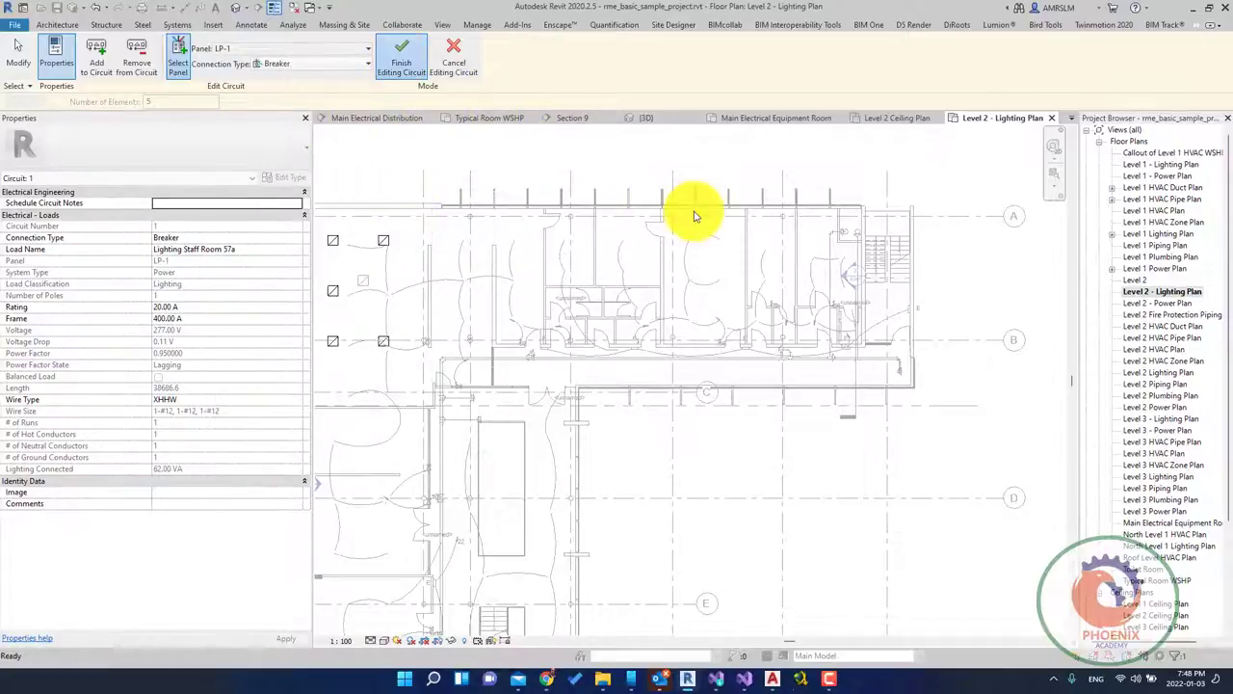
middle_click_drag(657, 229, 653, 225)
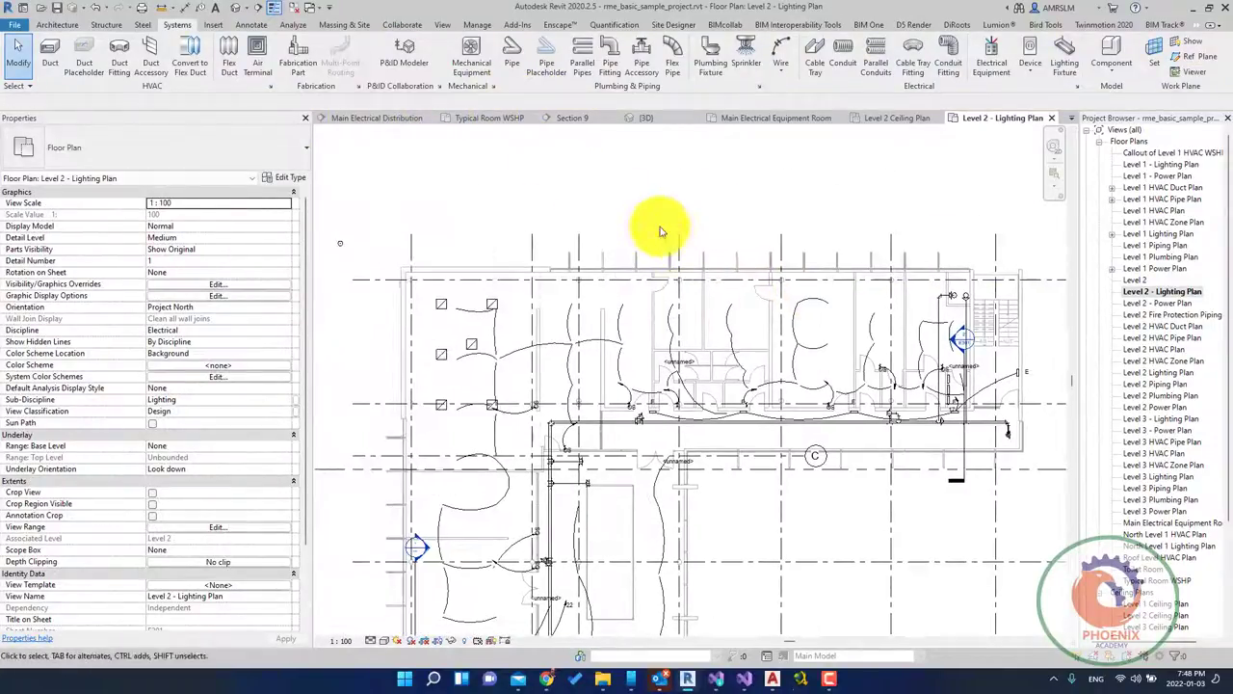
Create a switch system from one recessed fixture and add two more fixtures to it.
scroll(435, 311, "up", 3)
left_click(434, 329)
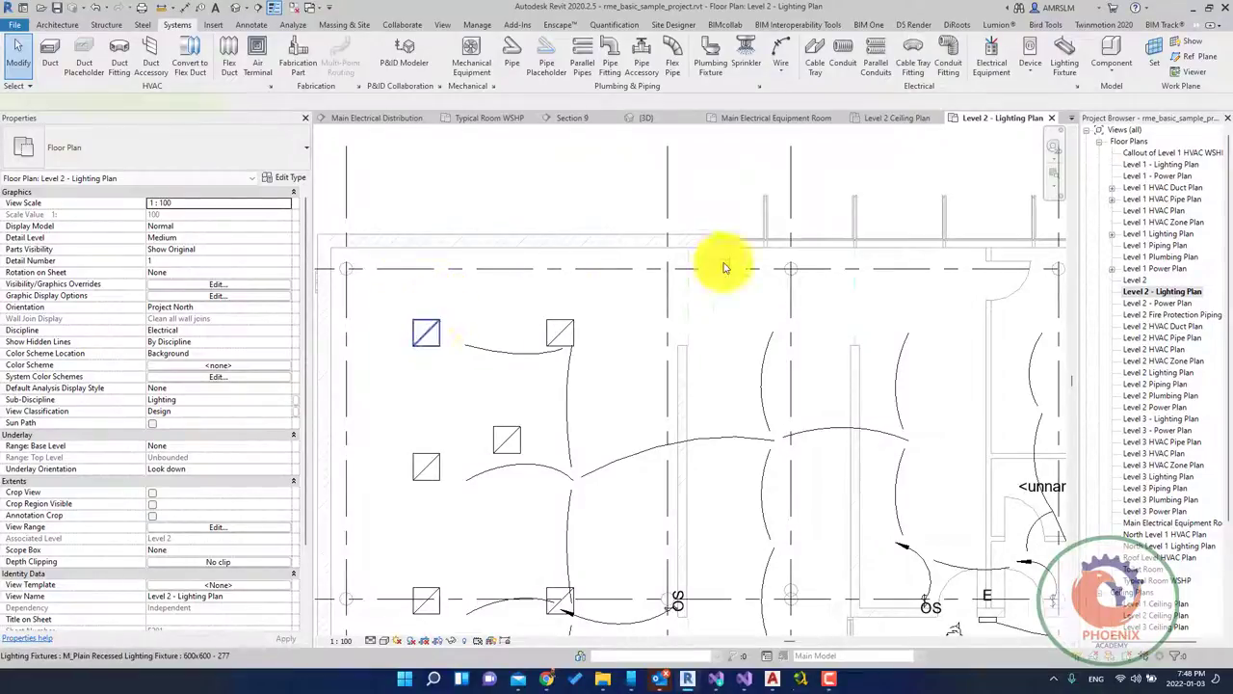
left_click(701, 55)
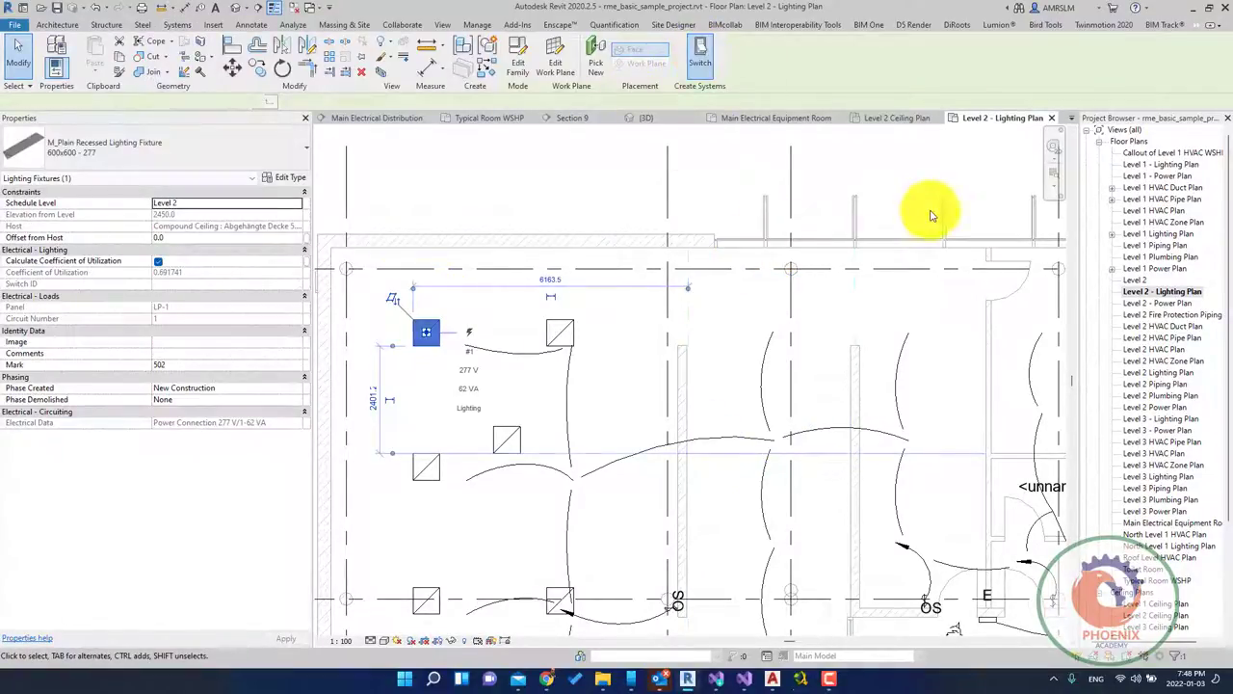
scroll(675, 199, "down", 2)
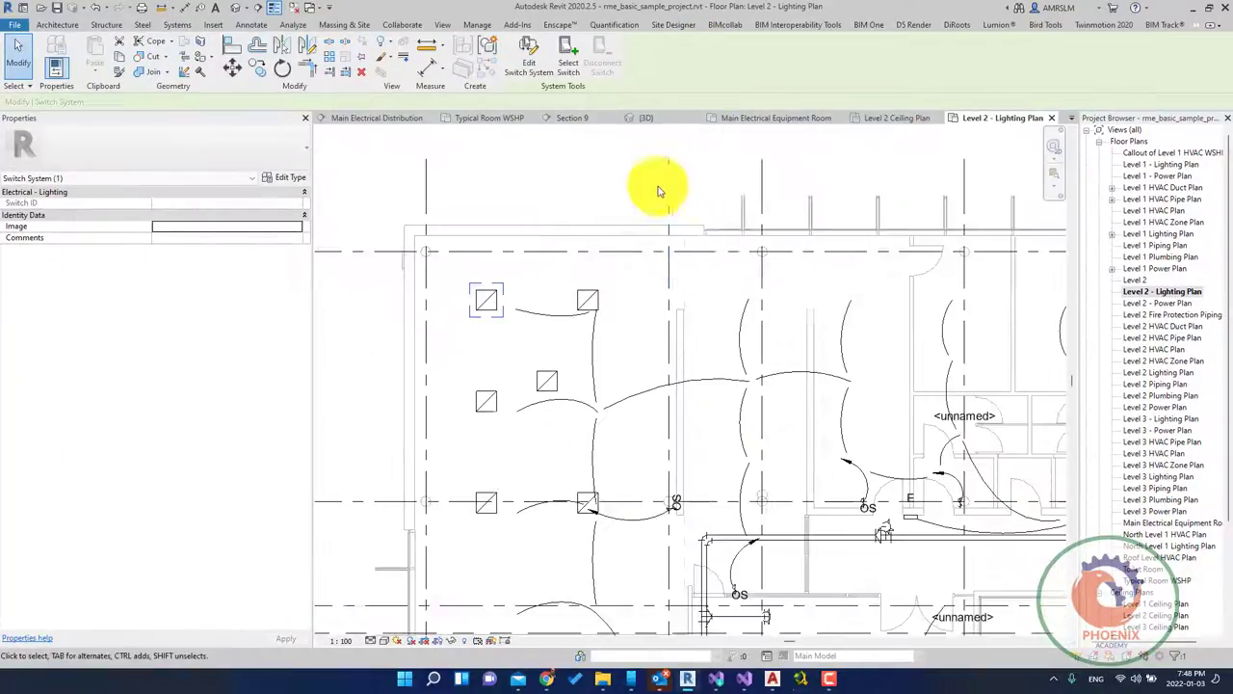
left_click(533, 55)
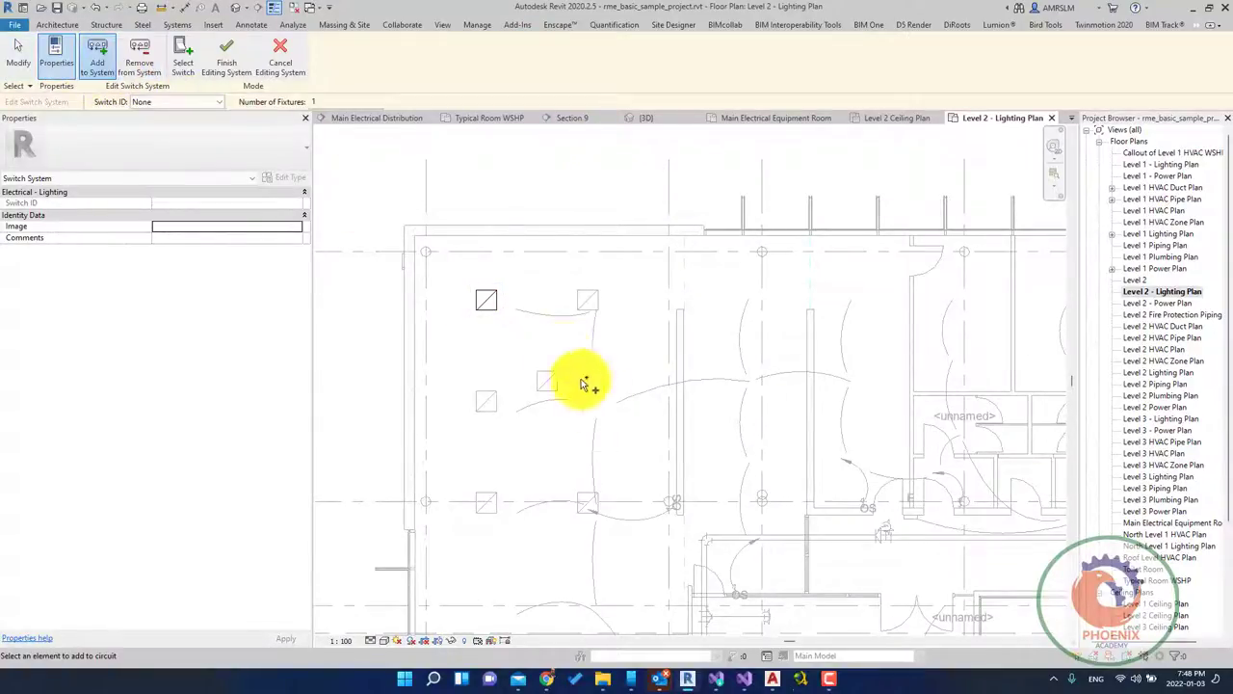
left_click(490, 403)
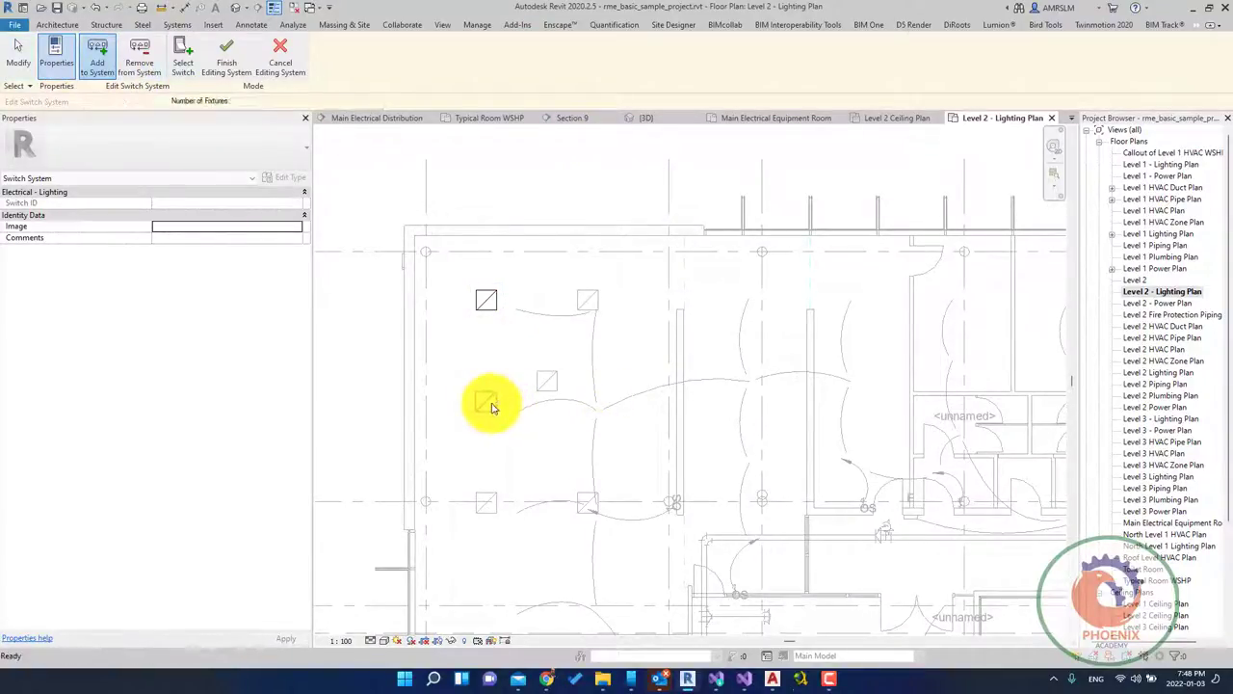
left_click(492, 496)
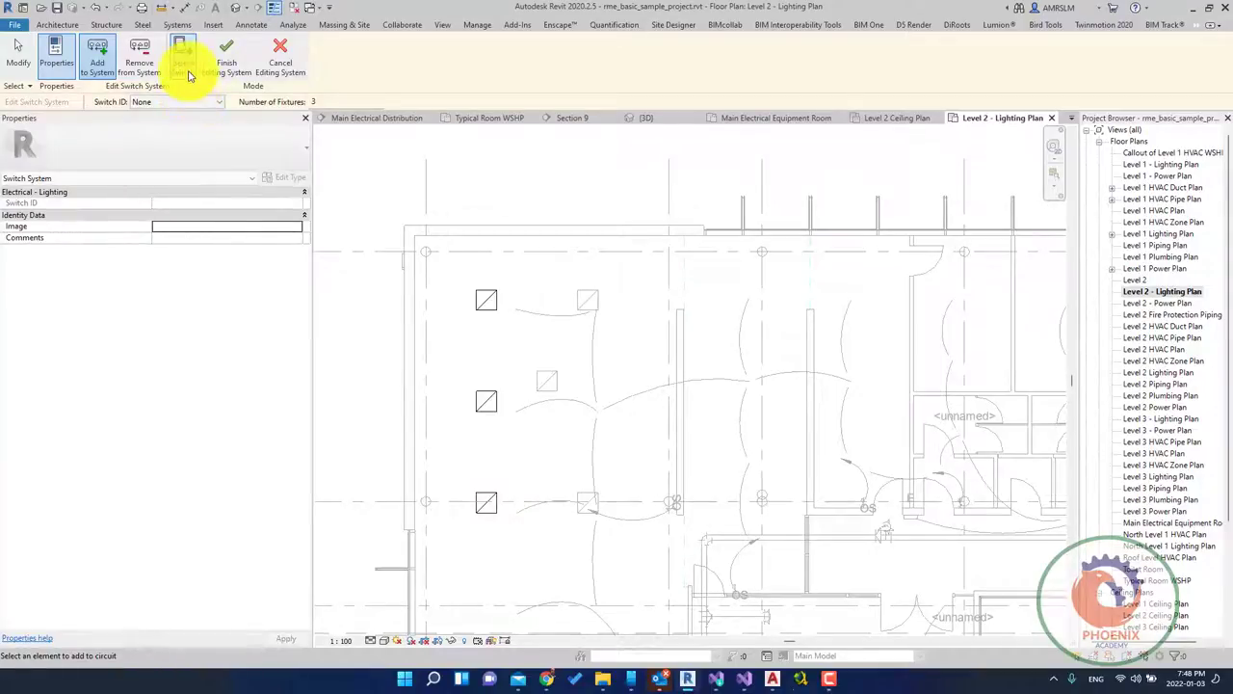
Begin choosing a switch for the system and open the switch ID list.
left_click(186, 69)
scroll(703, 265, "down", 1)
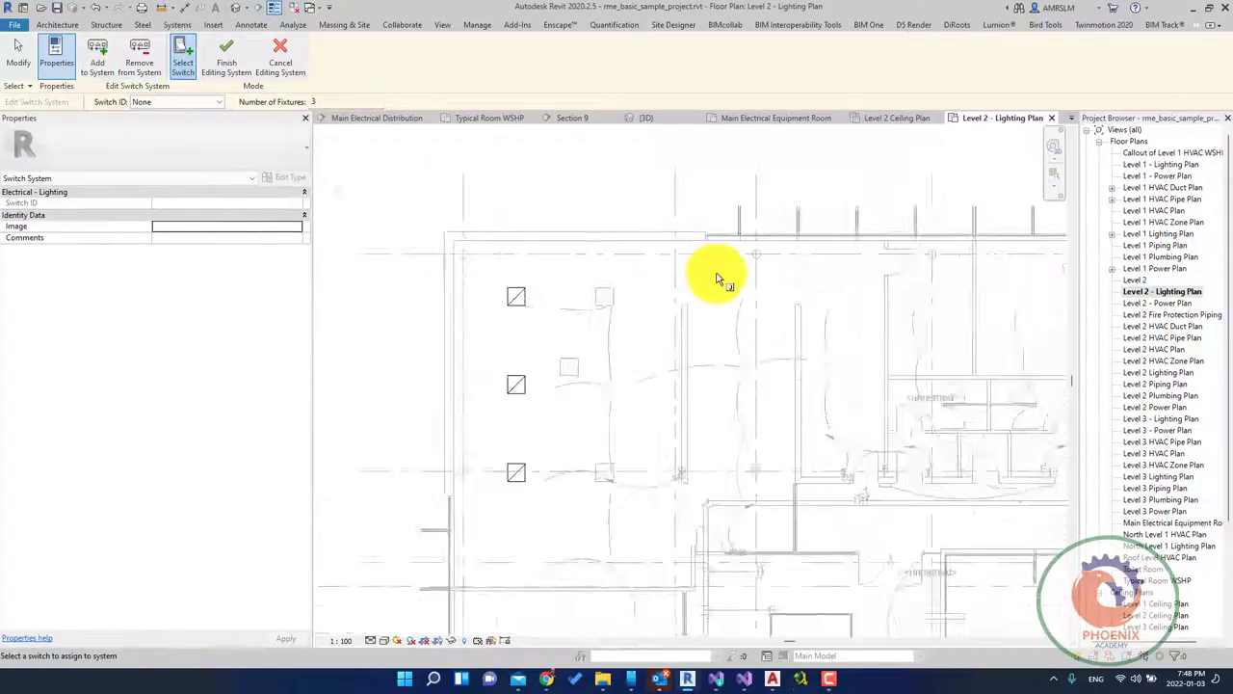
scroll(717, 294, "down", 2)
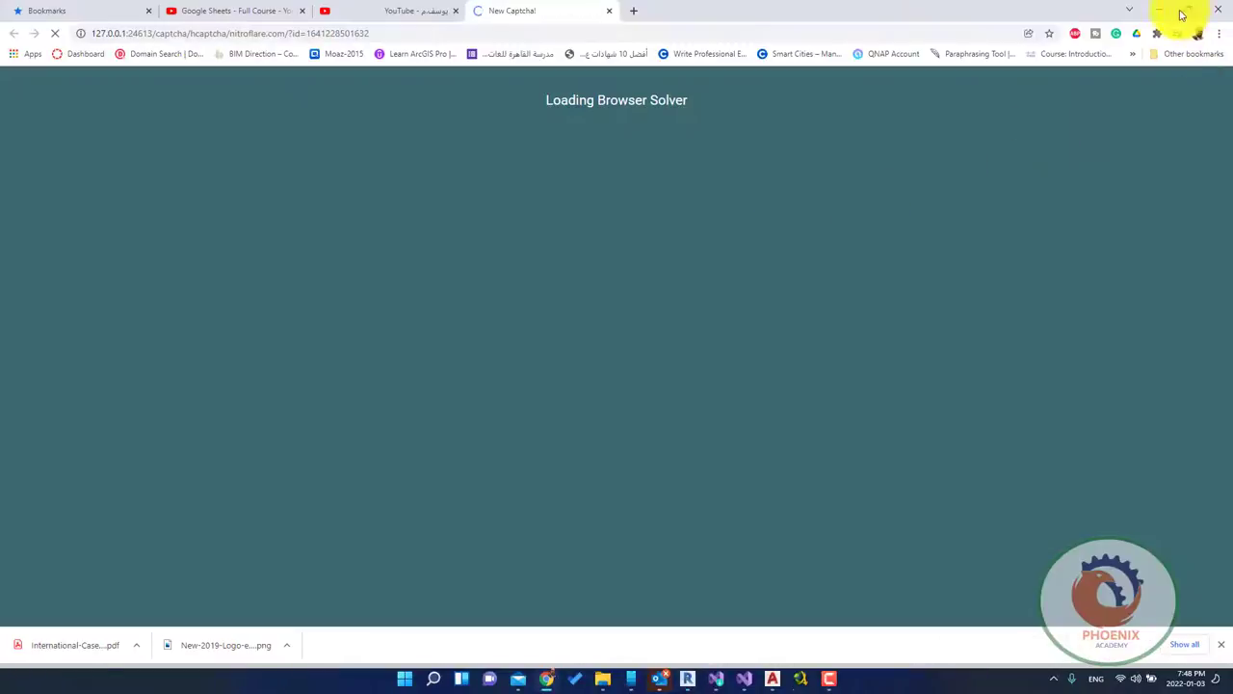
left_click(1161, 12)
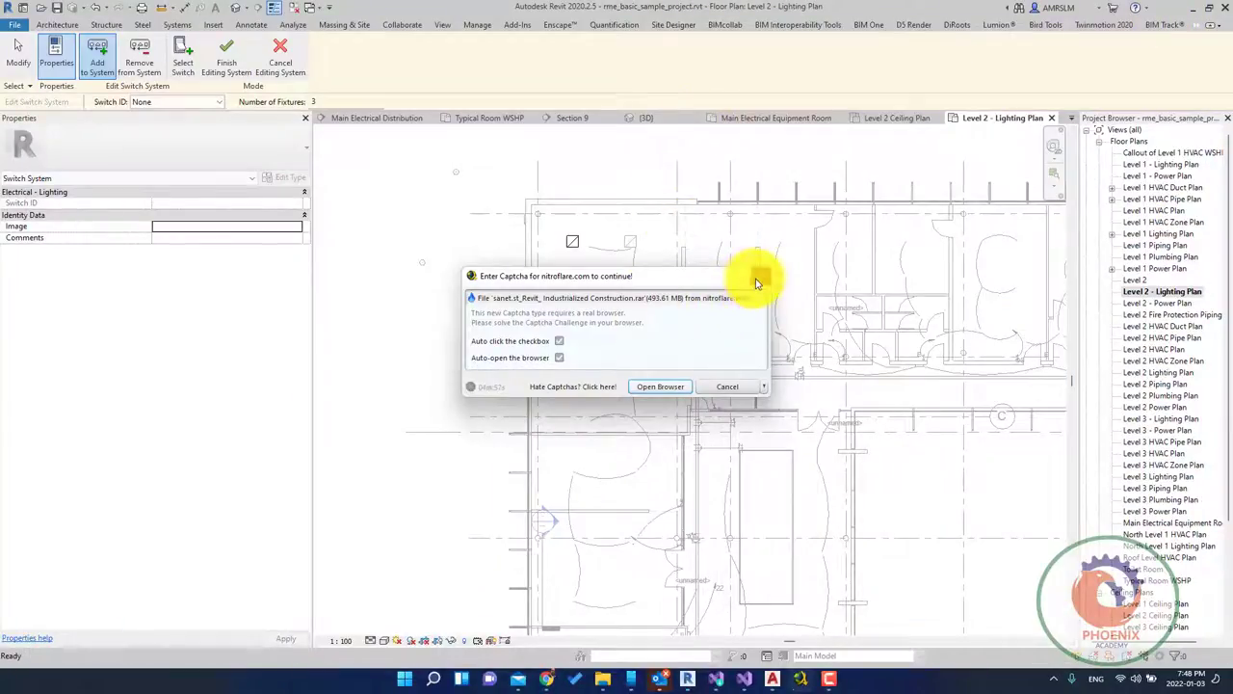
left_click(154, 101)
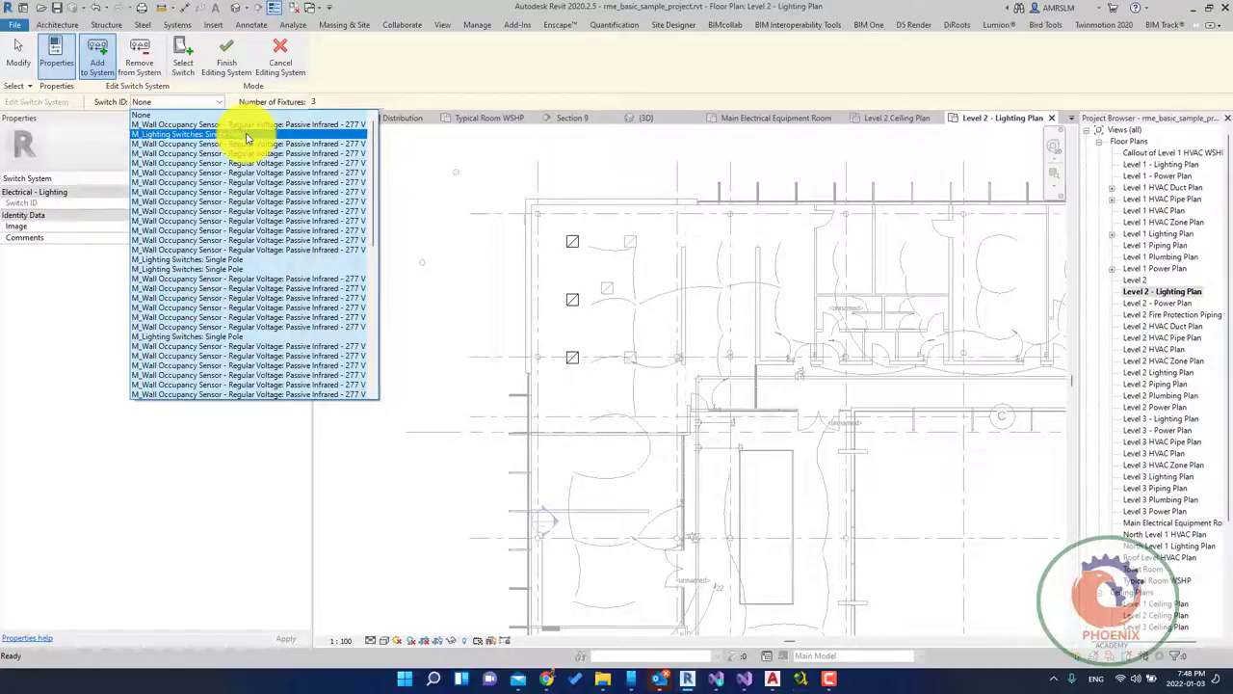
Set the system's Switch ID to M_Lighting Switches: Single Pole and finish editing the switch system.
left_click(678, 44)
scroll(621, 429, "up", 2)
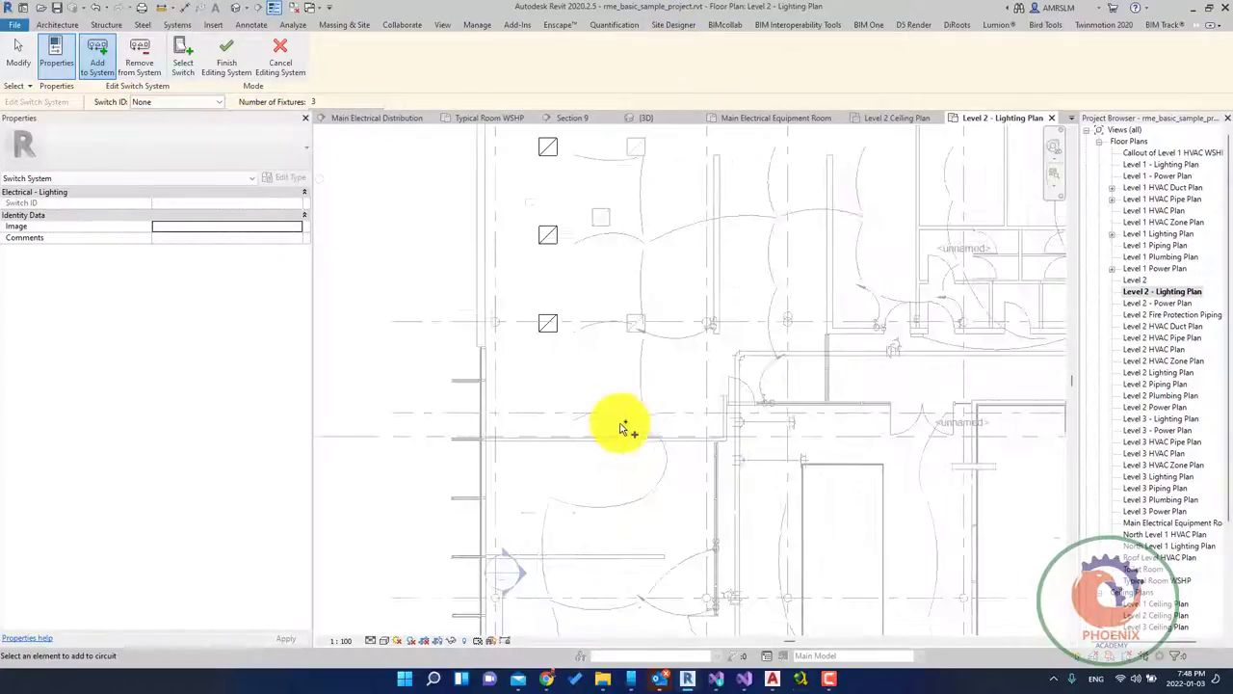
middle_click_drag(839, 398, 598, 333)
scroll(520, 371, "down", 2)
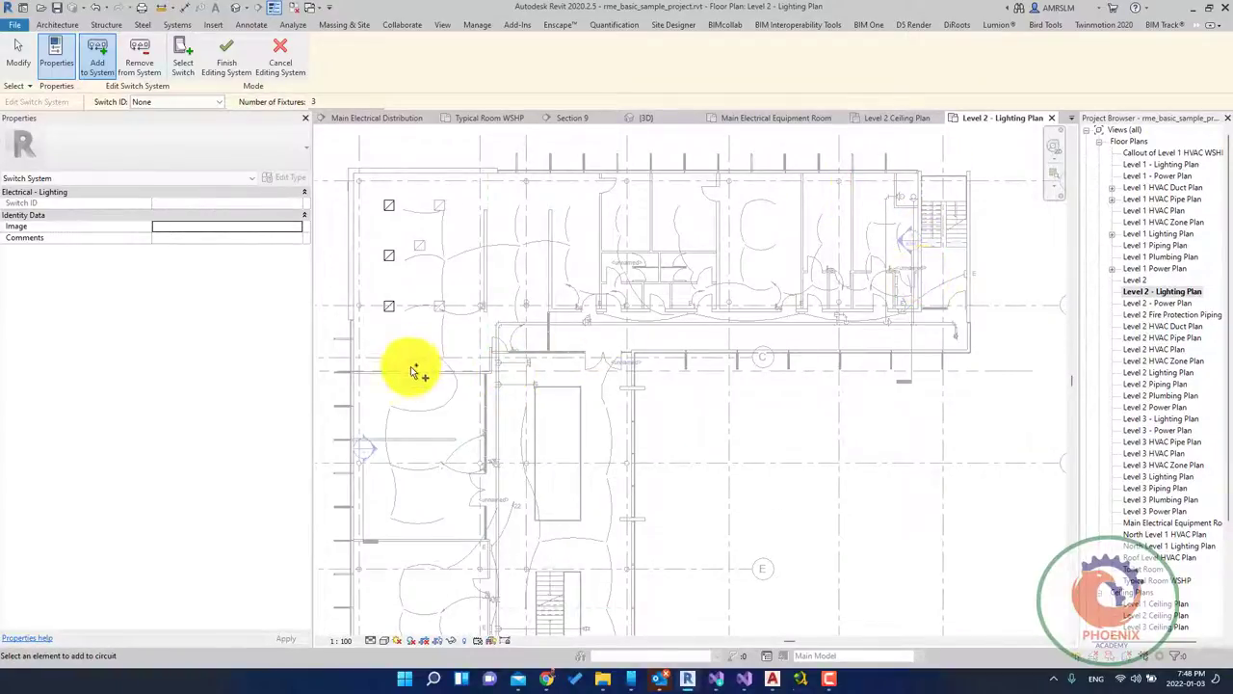
middle_click_drag(412, 371, 559, 157)
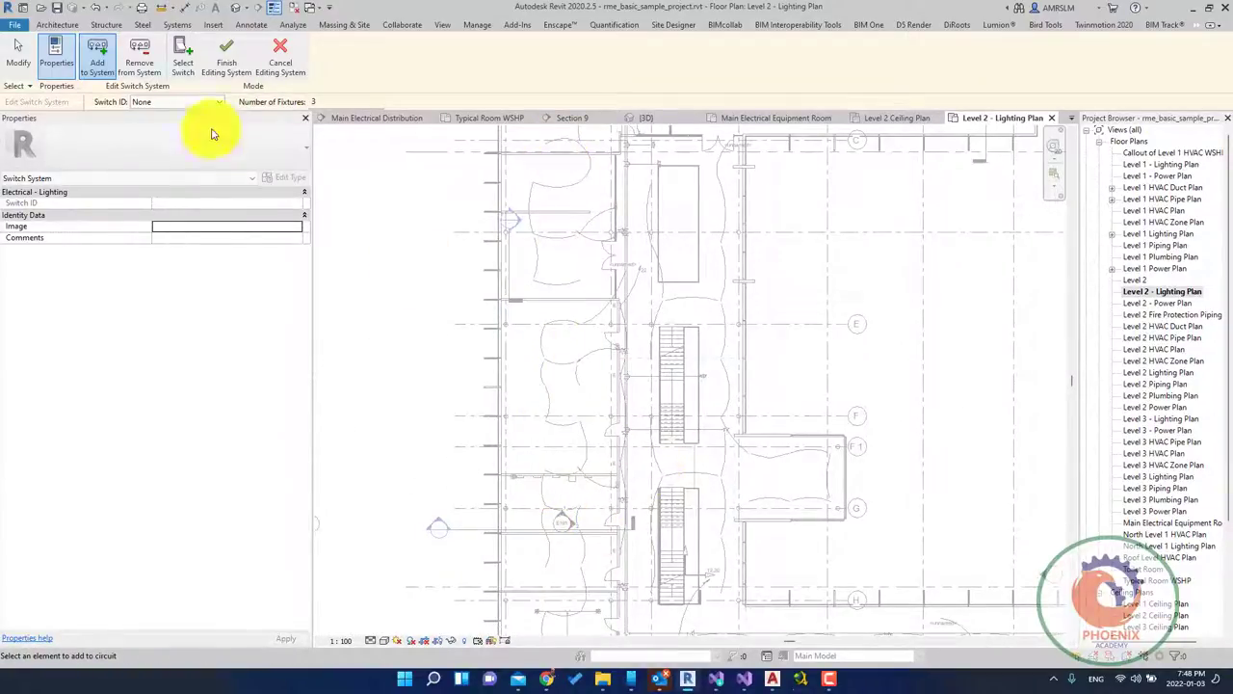
left_click(180, 102)
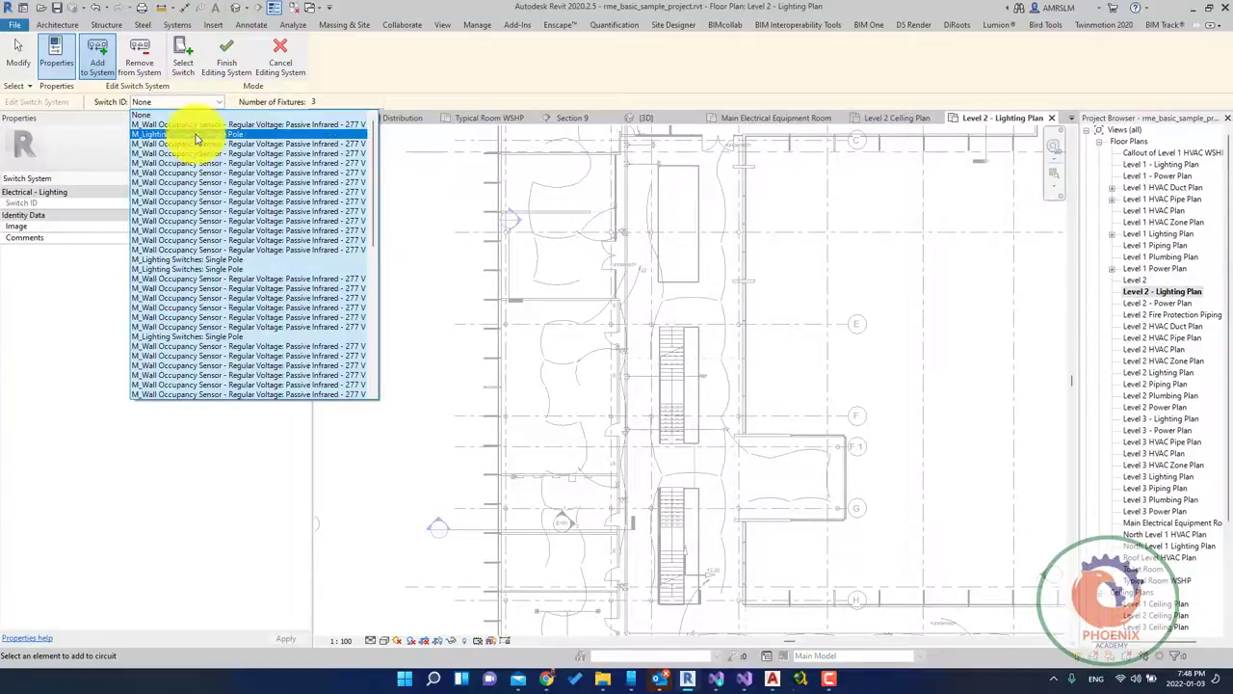
left_click(195, 136)
left_click(227, 60)
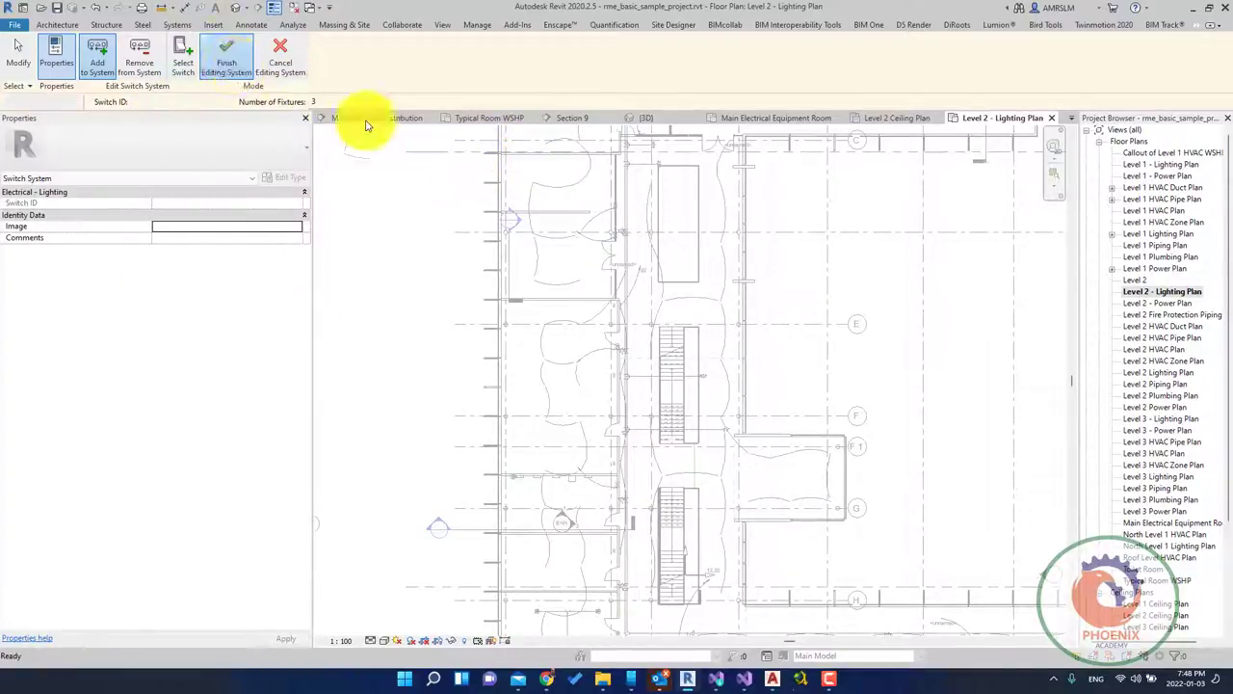
middle_click_drag(661, 240, 538, 390)
Convert circuit 1's fixture circuit in Staff Room 57a into XHHW arc wires.
scroll(482, 215, "up", 3)
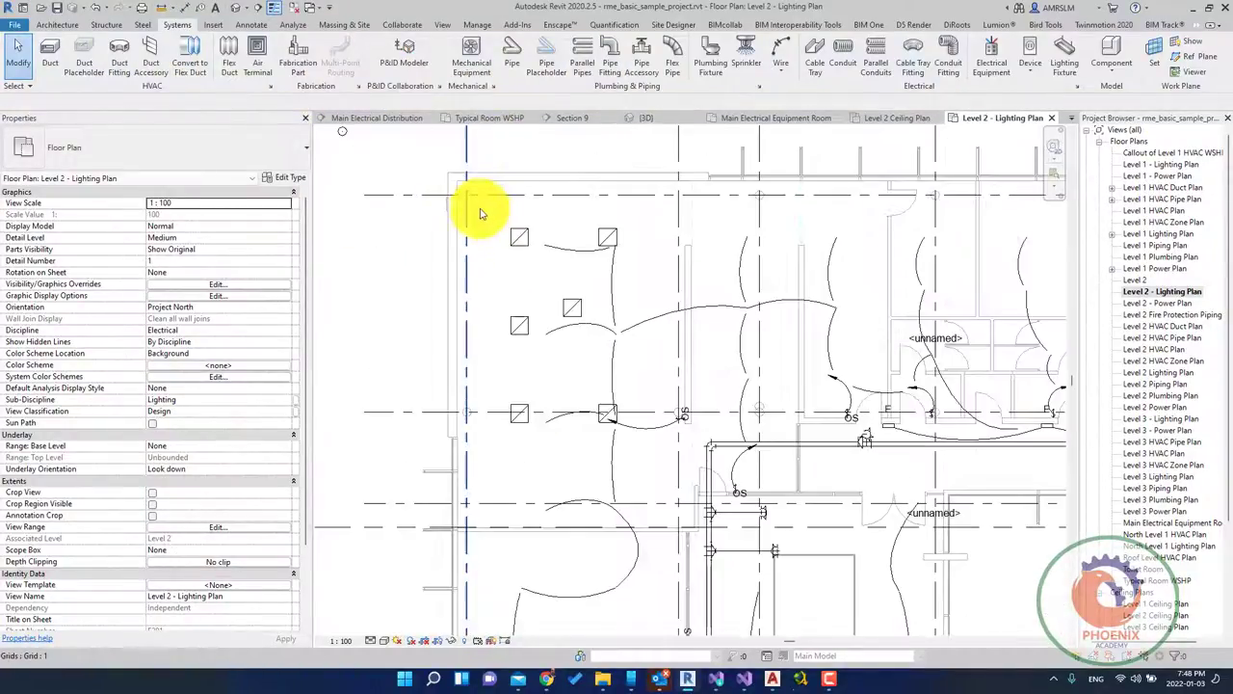
scroll(550, 242, "up", 3)
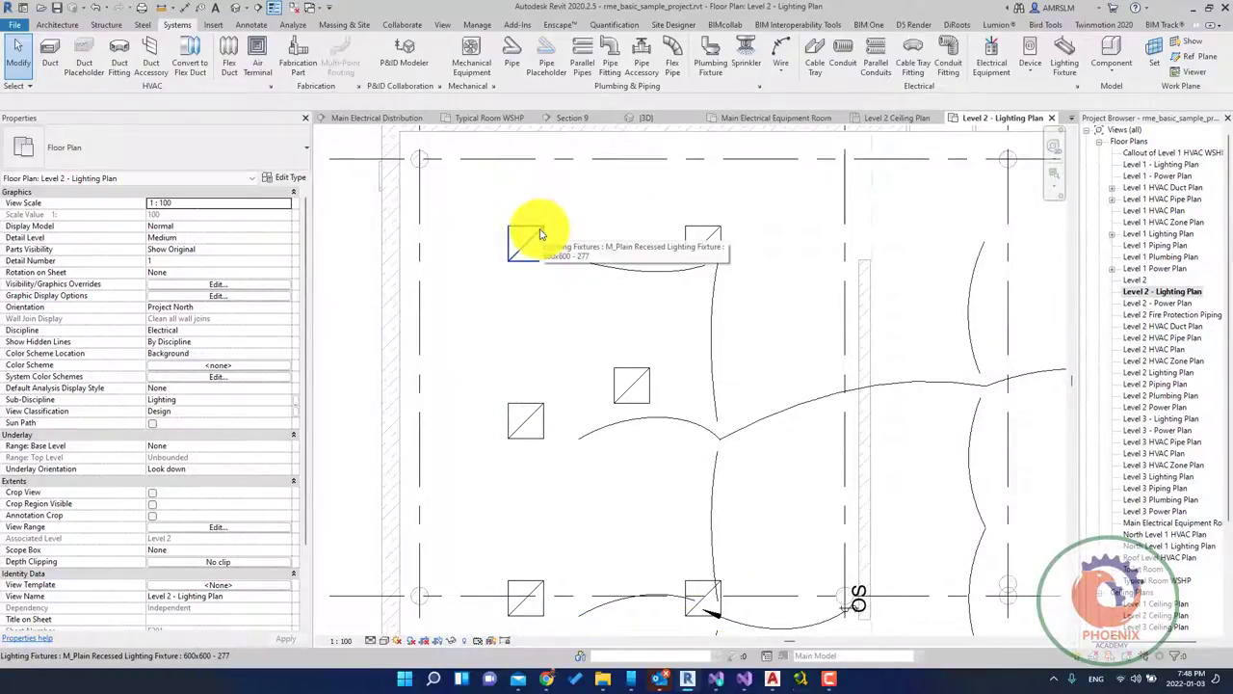
key("Tab")
left_click(540, 234)
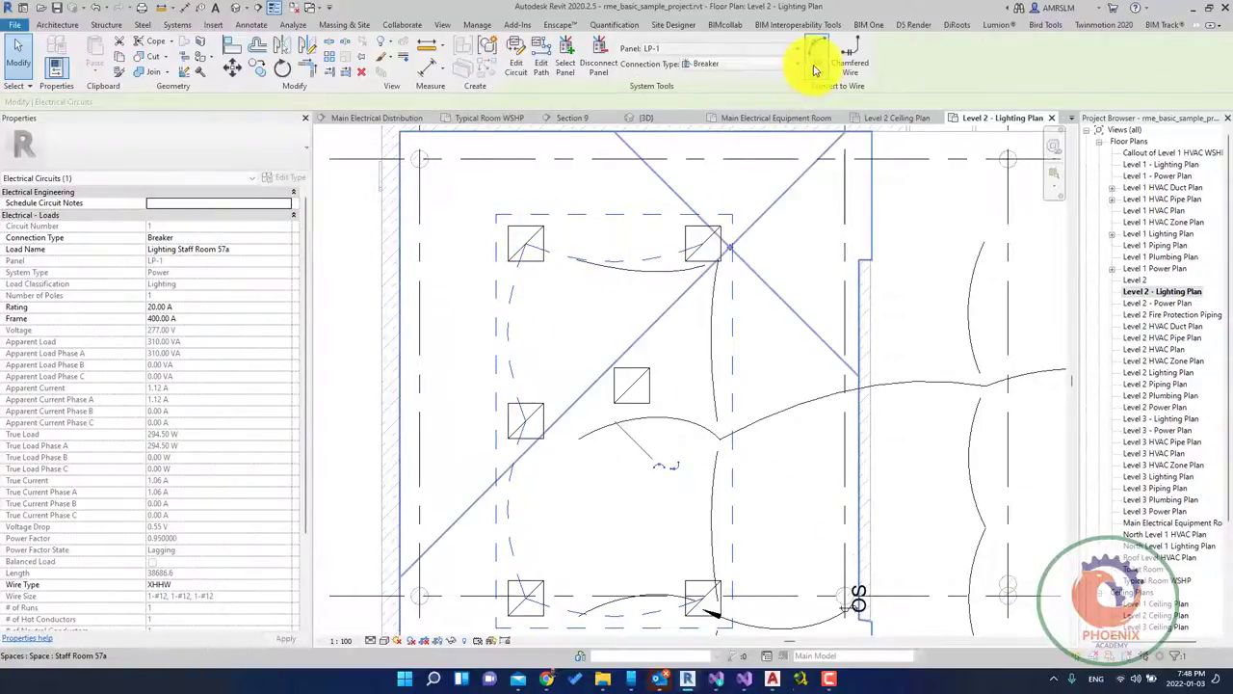
left_click(816, 70)
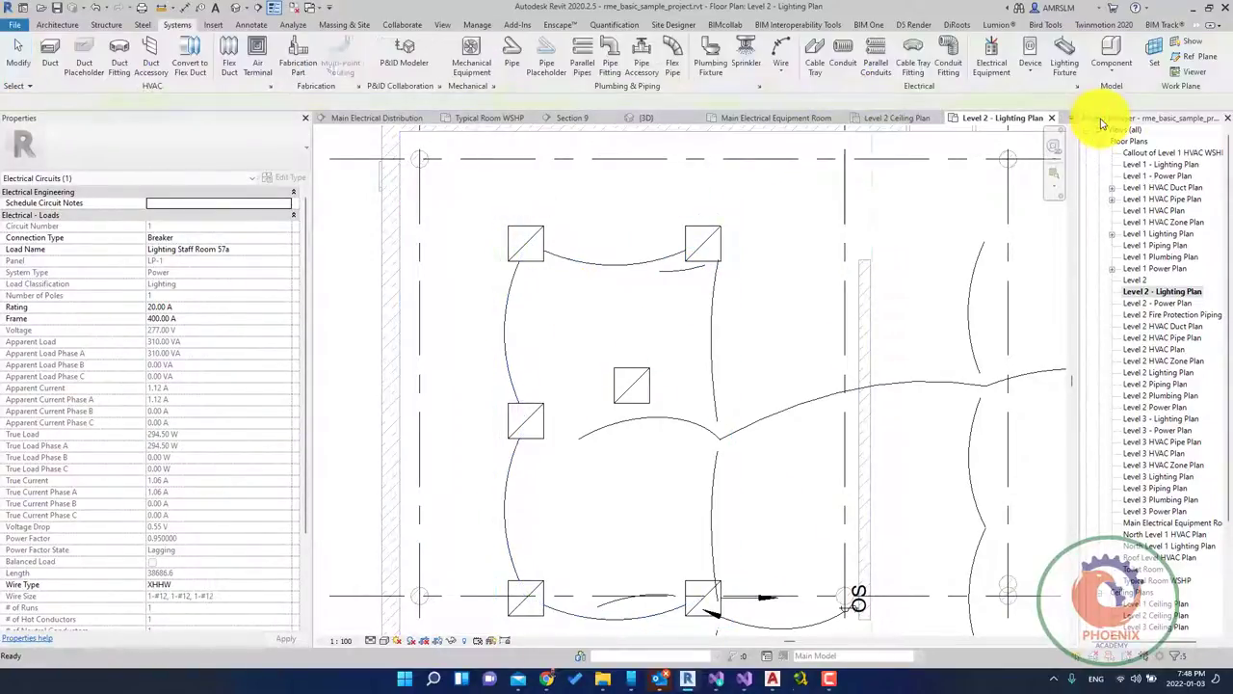
left_click(620, 202)
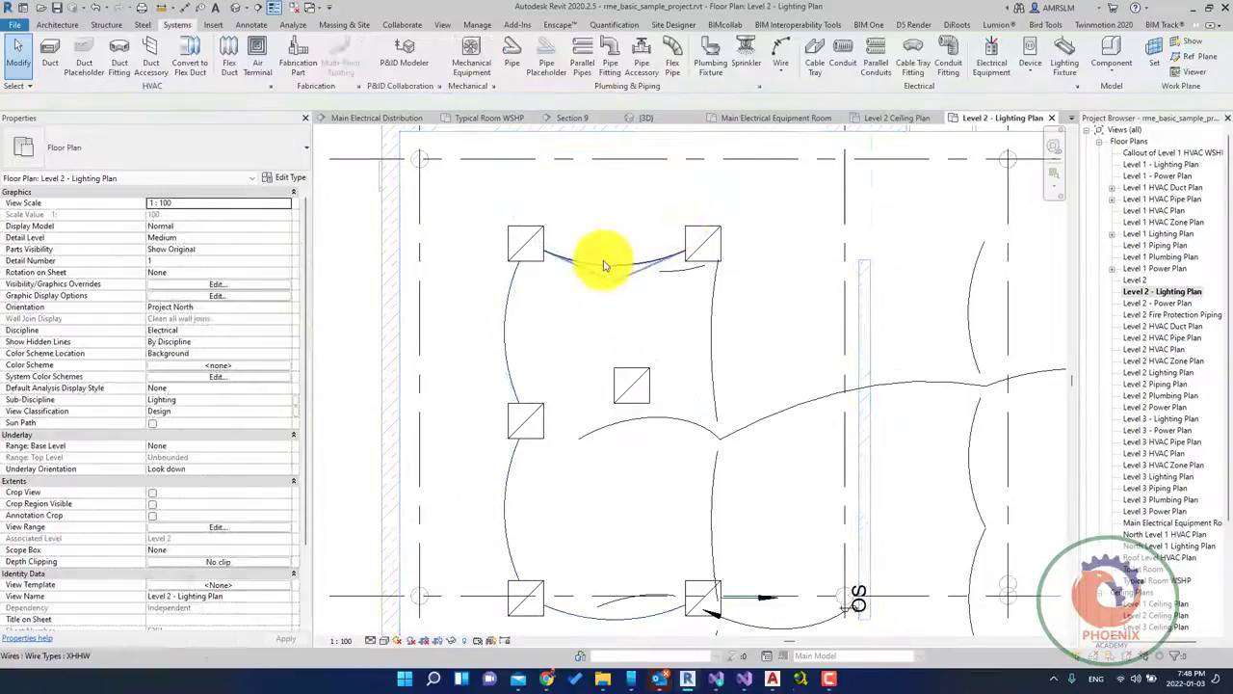